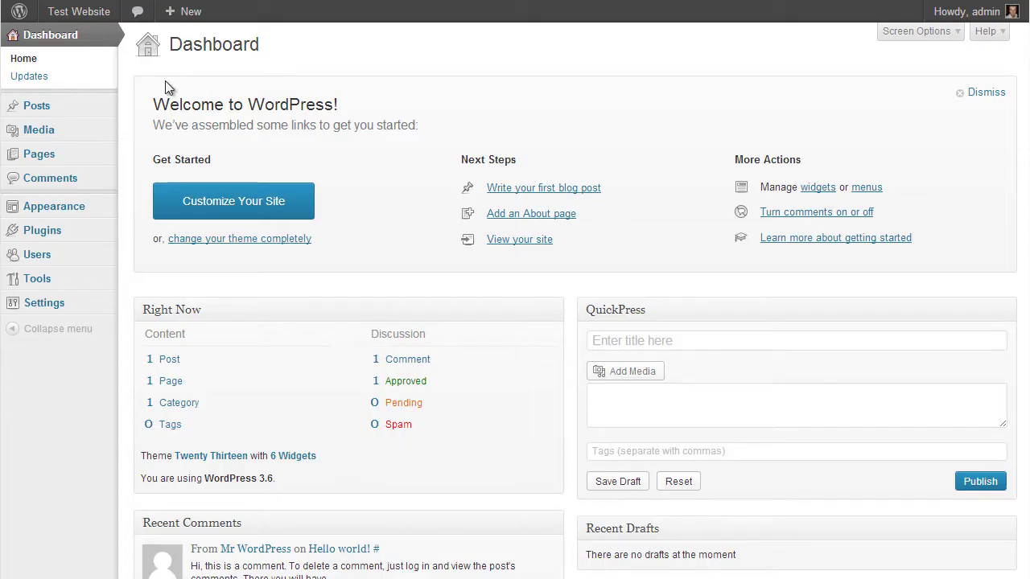
Step: Activate the Responsive PremiumPress theme from the installed themes list
mouse_move(48, 206)
left_click(149, 203)
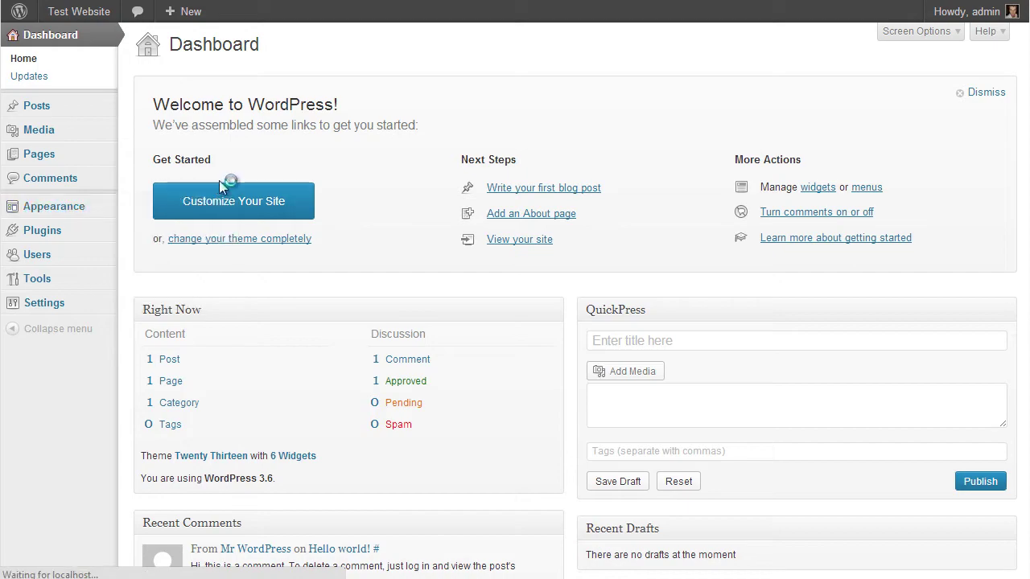
scroll(378, 205, "down", 2)
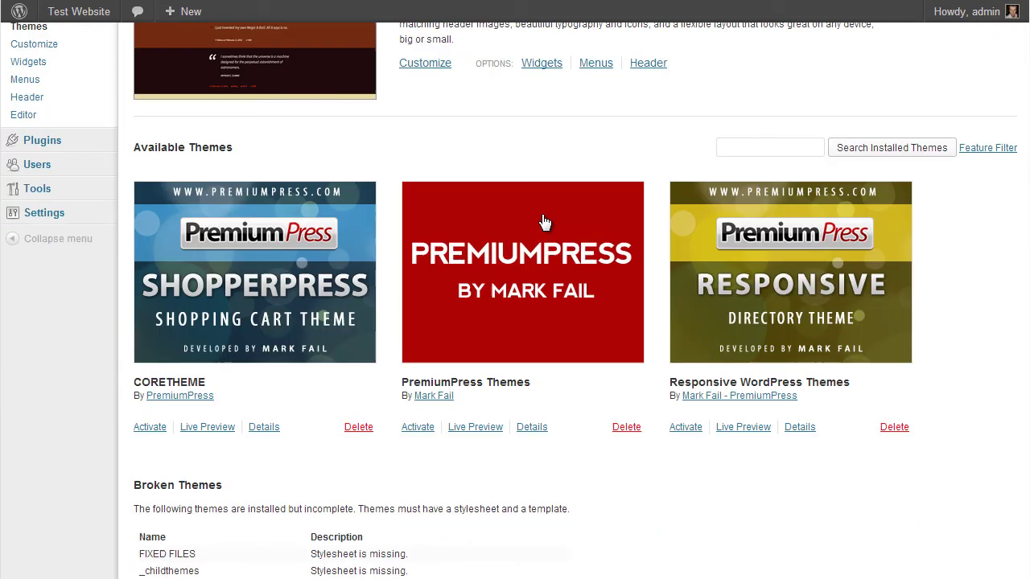
left_click(697, 427)
scroll(659, 187, "up", 2)
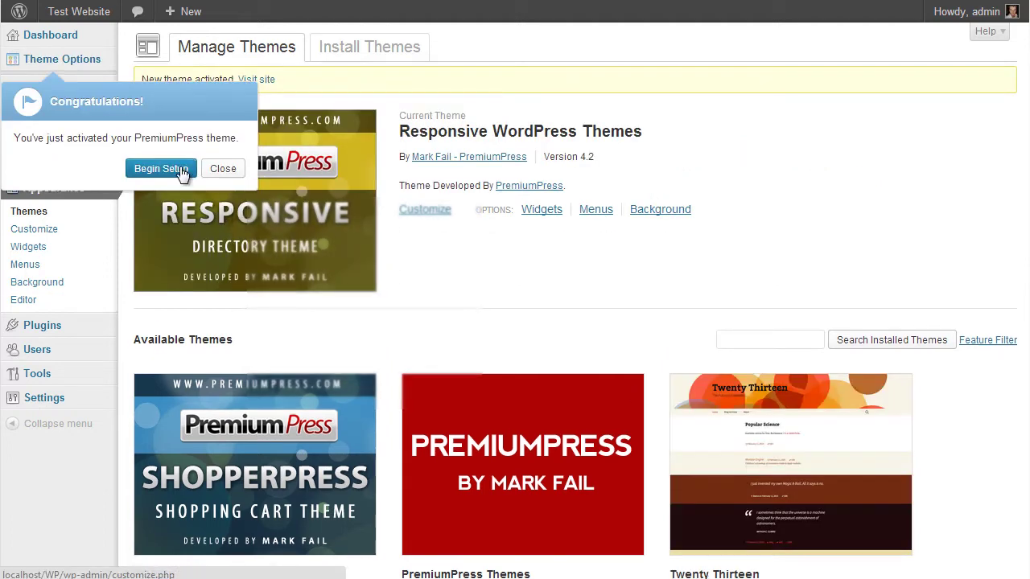
Step: Complete the licence setup with the saved key, shop theme template and accepted disclaimer, then save
left_click(164, 168)
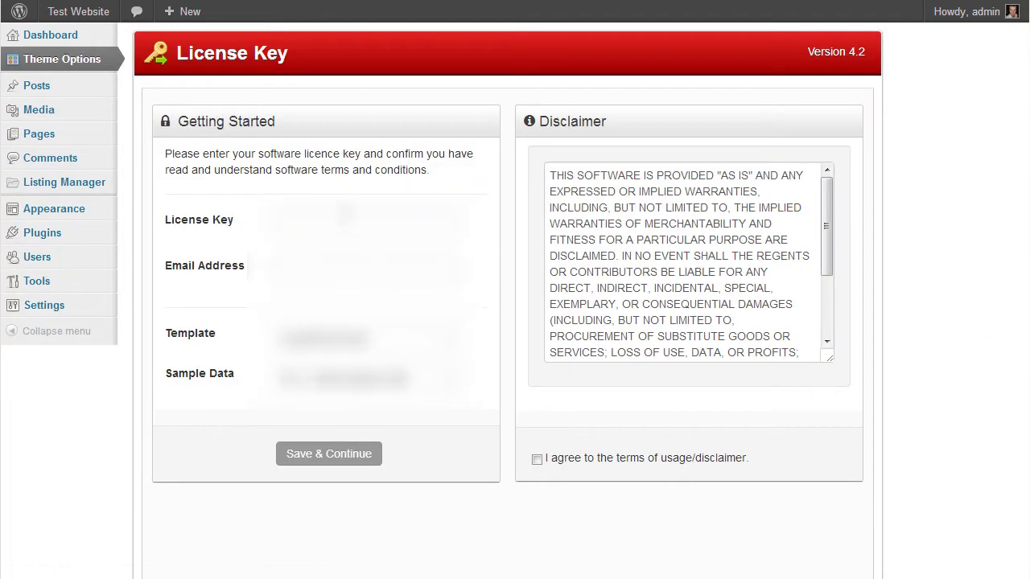
left_click(344, 213)
left_click(350, 263)
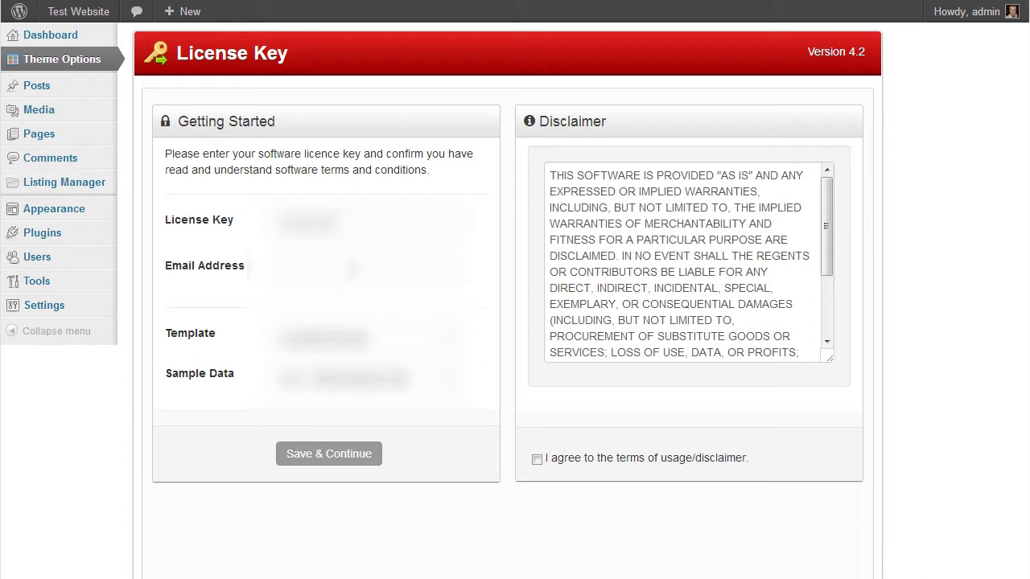
left_click(406, 377)
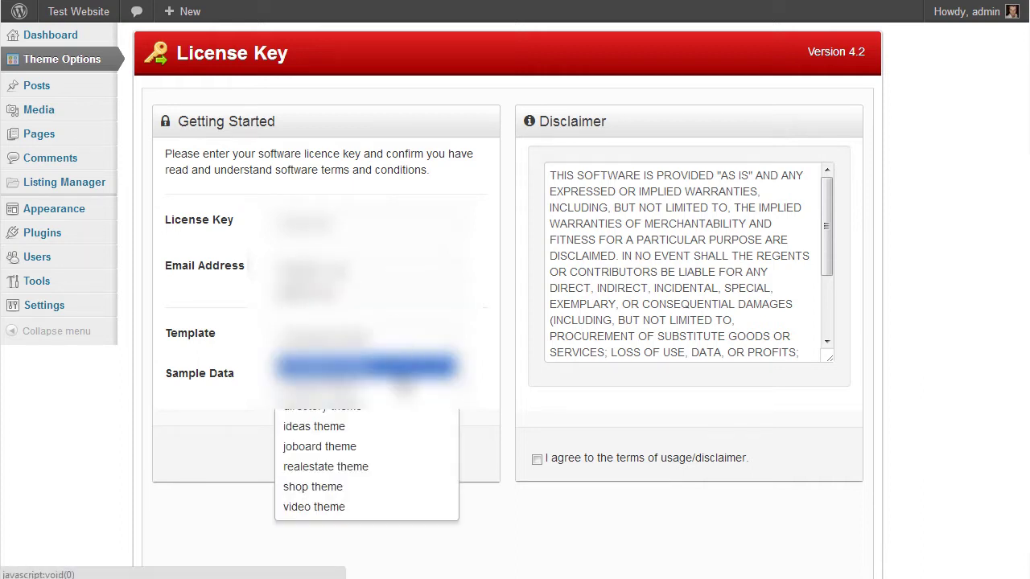
left_click(402, 504)
left_click(537, 460)
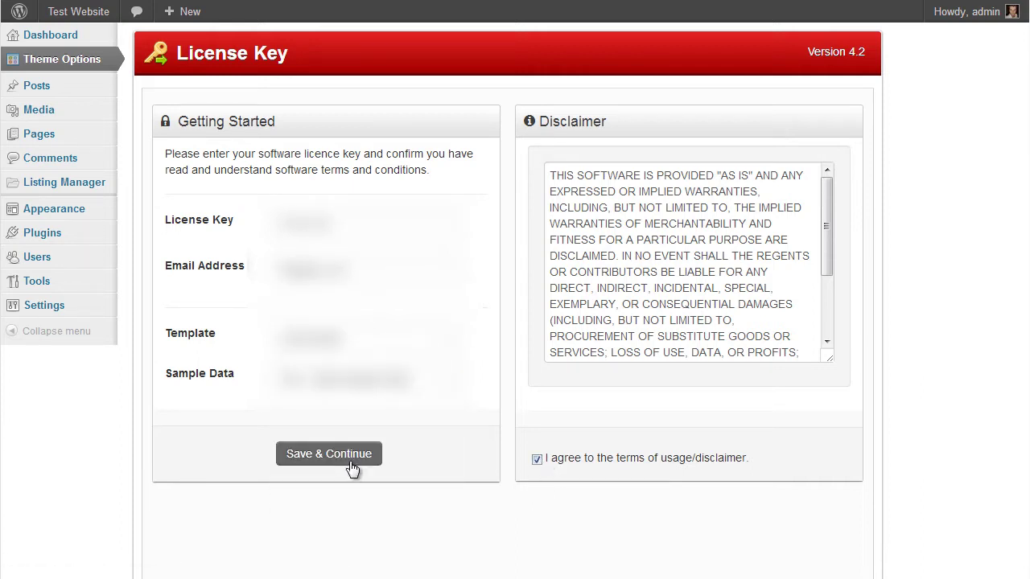
left_click(354, 461)
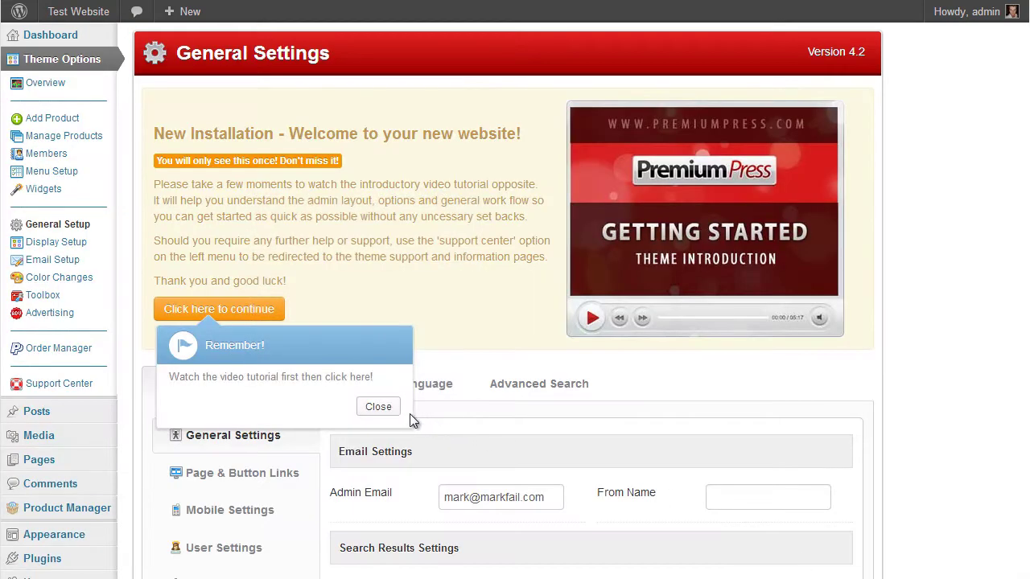
Step: Dismiss the reminder, new-installation welcome and good-luck popups
left_click(389, 410)
left_click(261, 314)
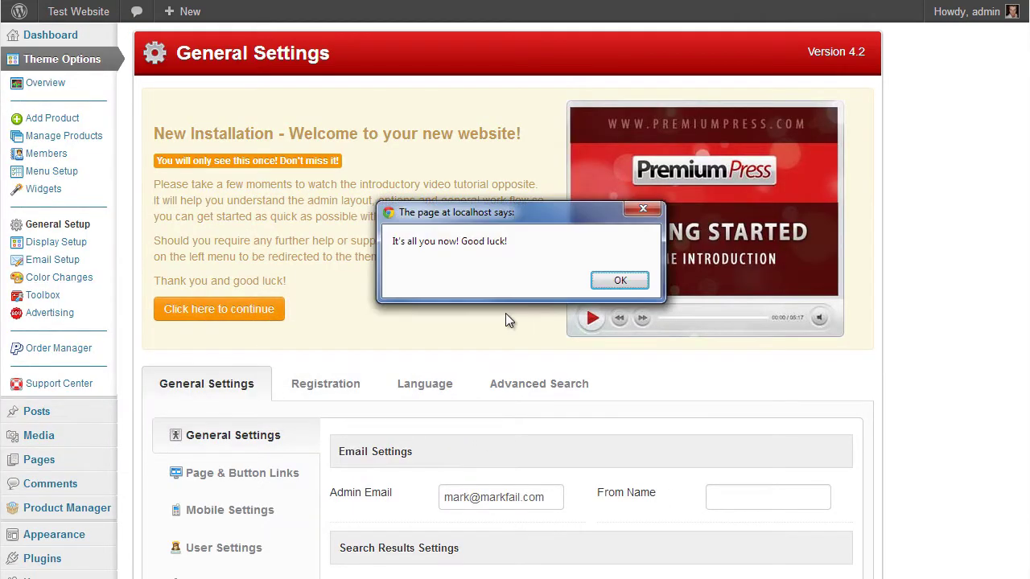
left_click(615, 286)
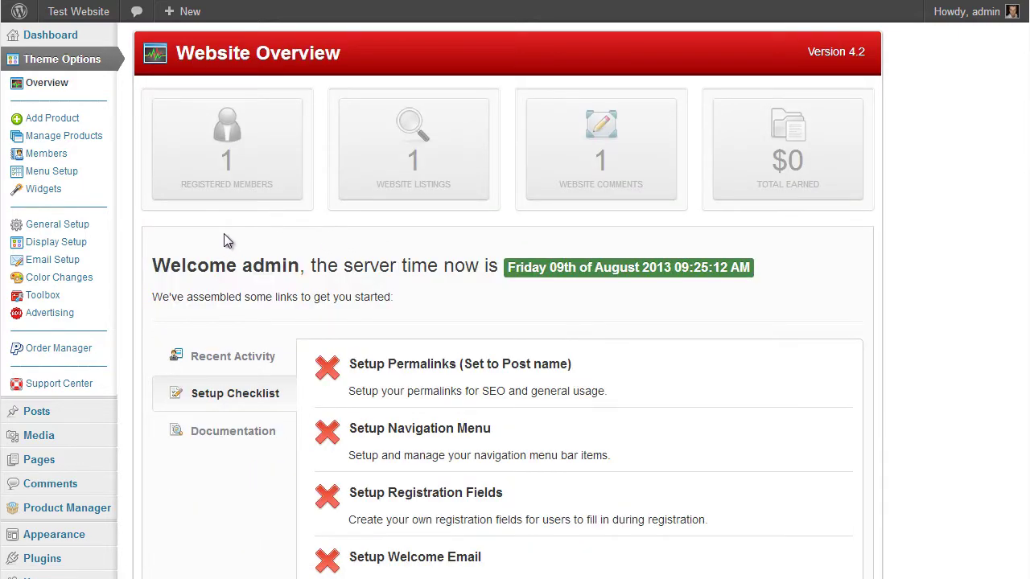
Step: Set the permalink structure to Post name and save the change
scroll(137, 282, "down", 4)
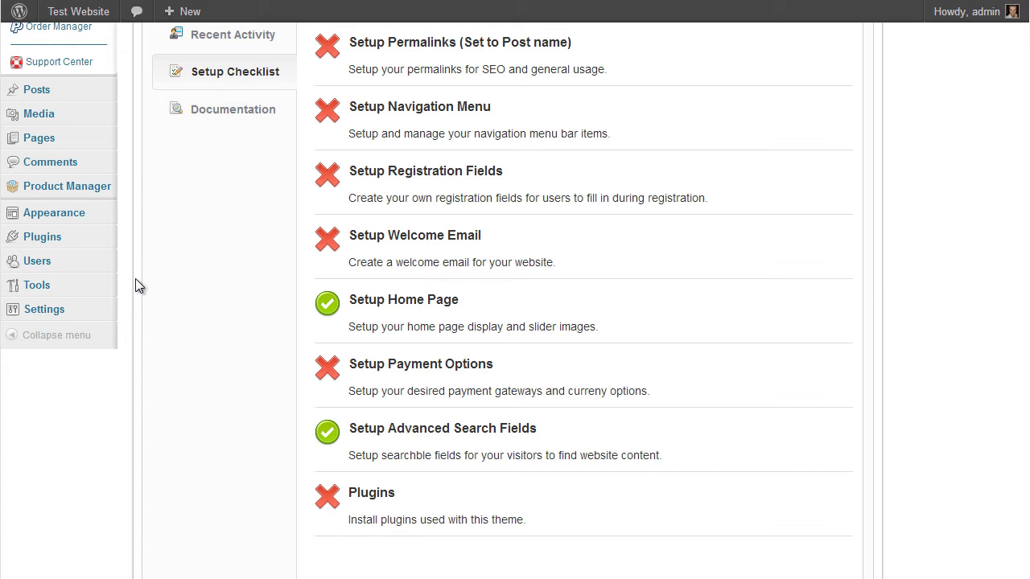
mouse_move(27, 311)
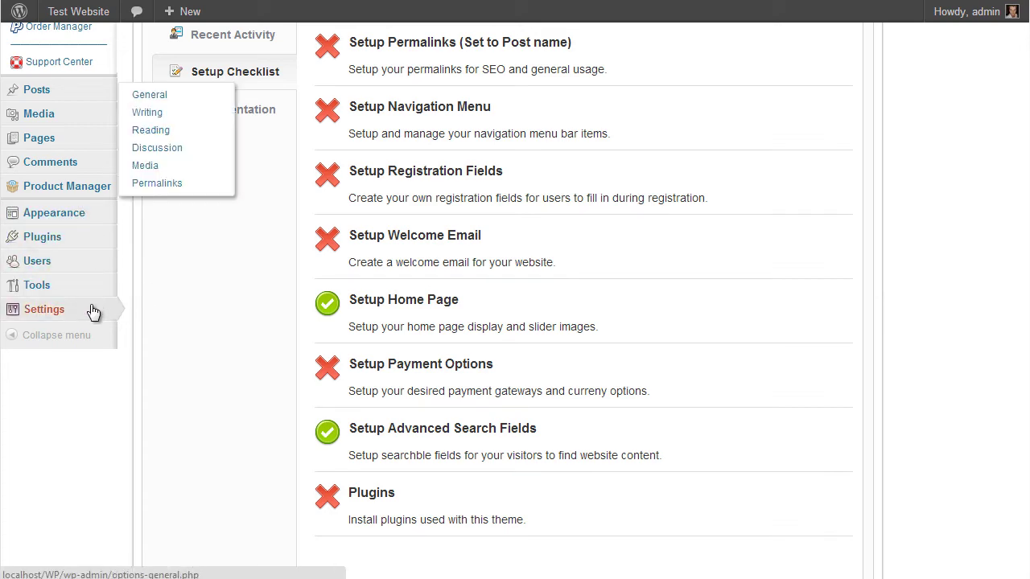
left_click(160, 189)
left_click(150, 265)
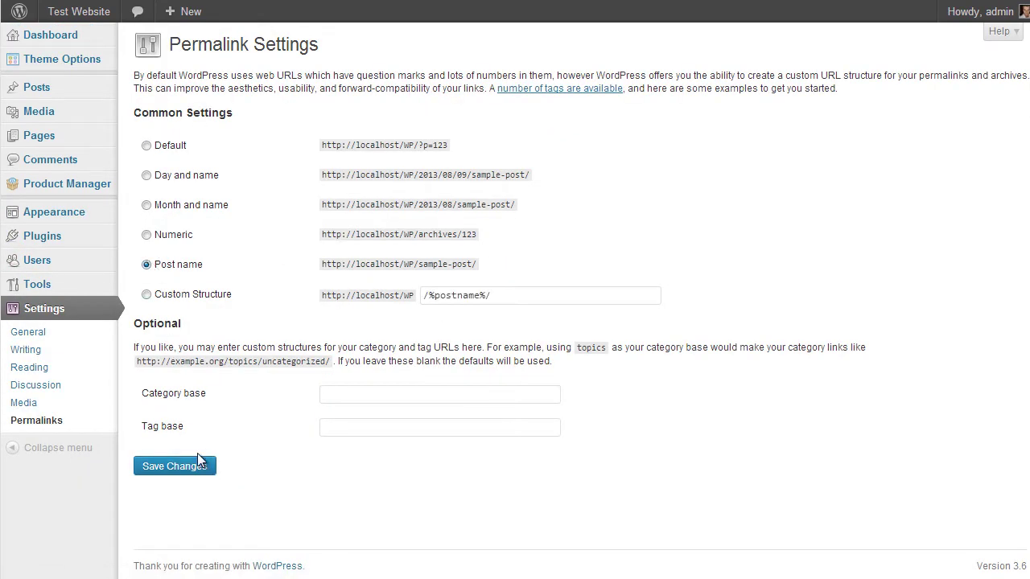
left_click(174, 467)
Step: Preview the public front page showing the Shopping Cart theme
left_click(79, 11)
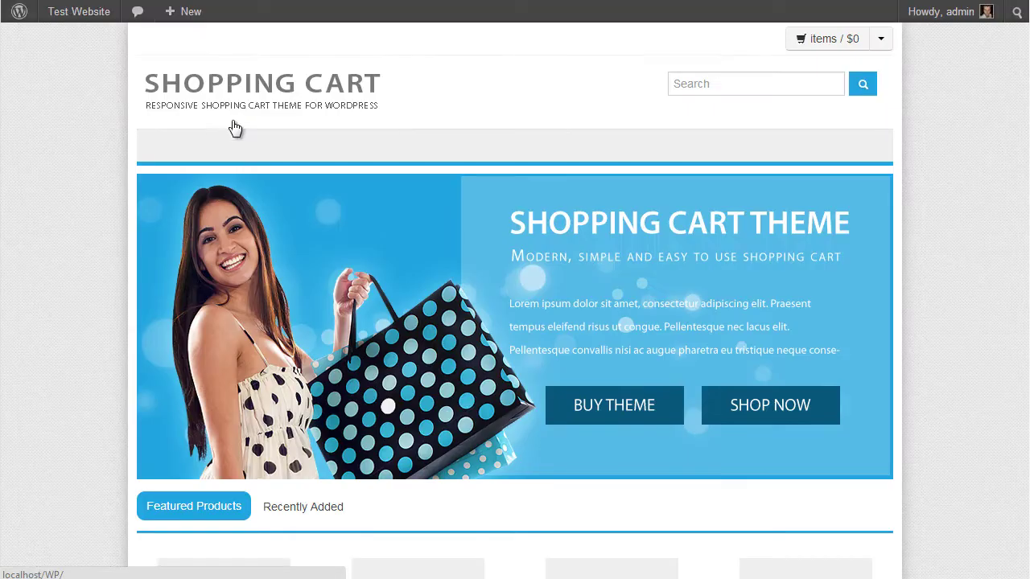
scroll(80, 191, "down", 1)
scroll(81, 209, "up", 1)
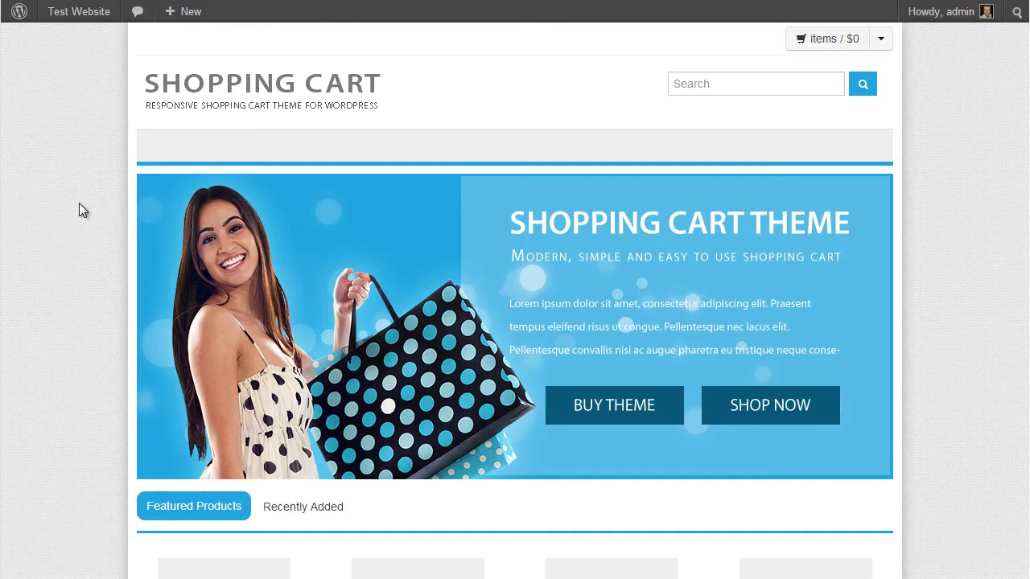
scroll(78, 211, "down", 5)
scroll(77, 213, "down", 5)
scroll(356, 154, "up", 10)
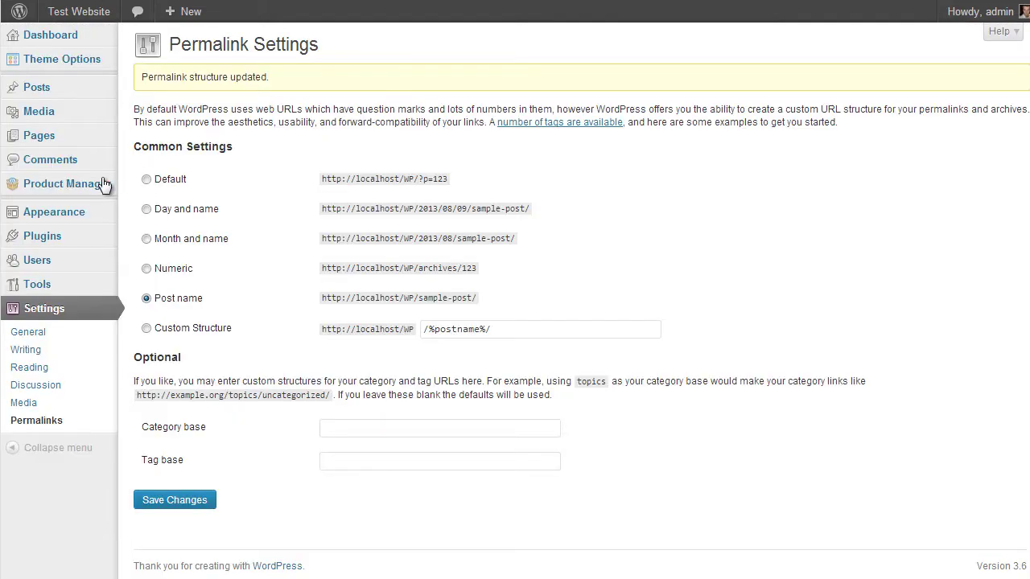
Step: Move all nine example product listings to the Trash with a bulk action
mouse_move(98, 187)
left_click(149, 184)
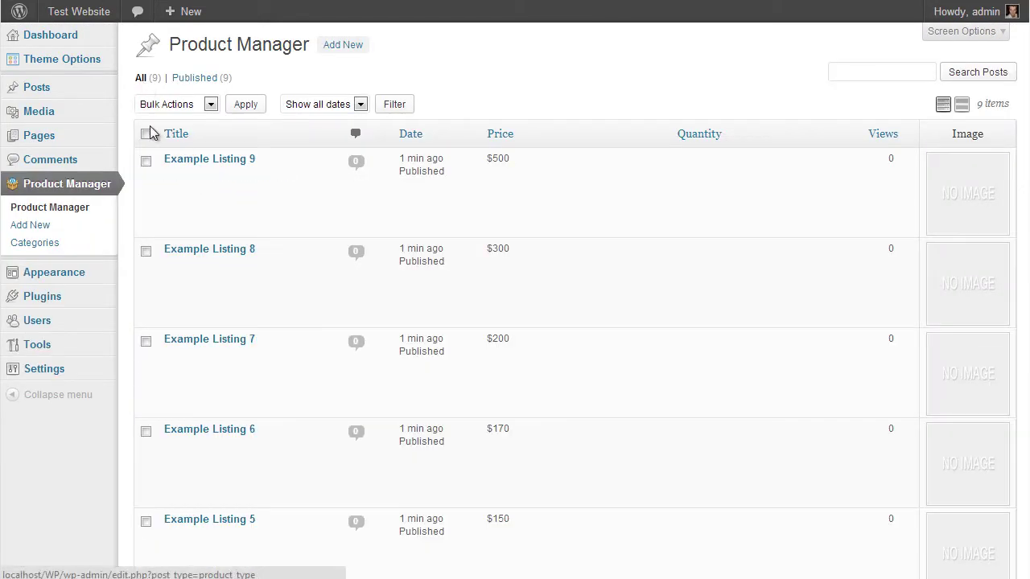
left_click(146, 134)
left_click(169, 105)
left_click(184, 143)
left_click(243, 105)
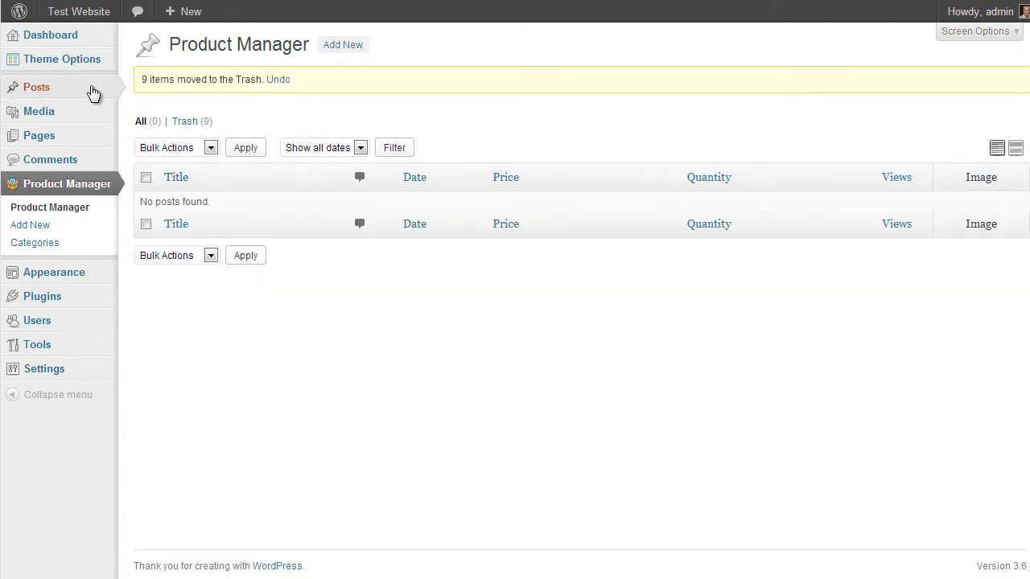
Step: Delete all listing categories from the theme Toolbox and confirm
mouse_move(85, 66)
left_click(172, 272)
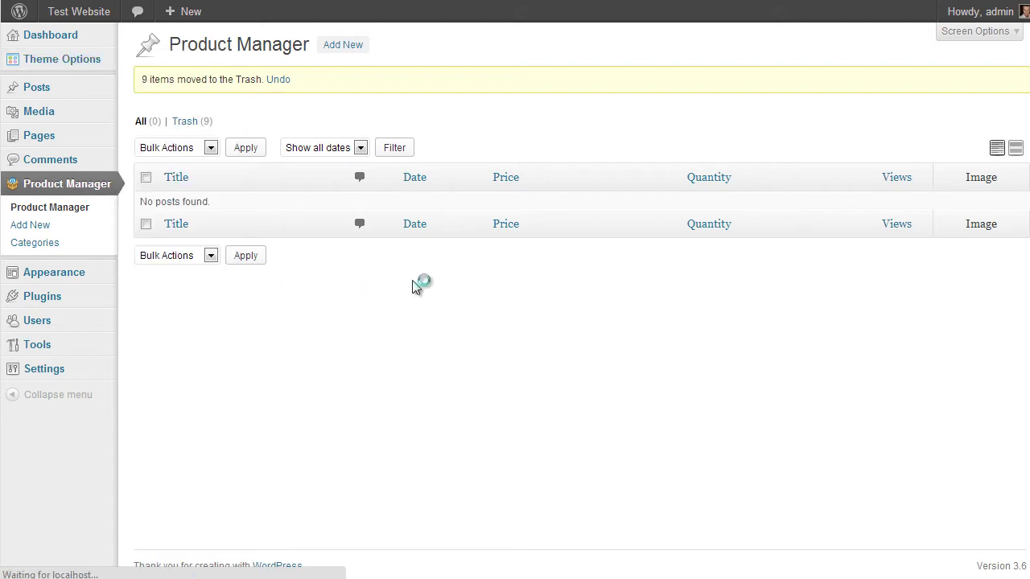
scroll(542, 326, "down", 2)
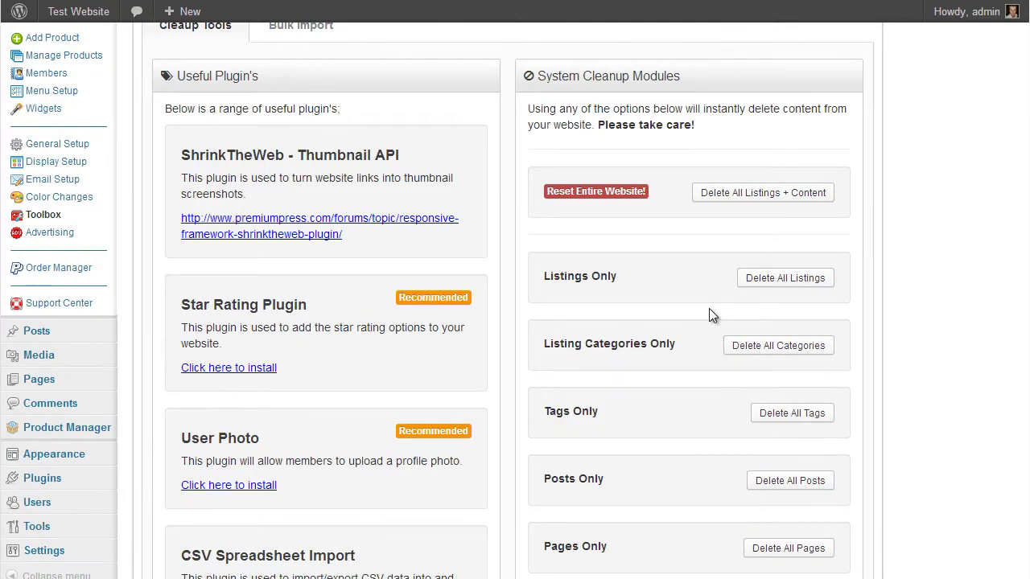
left_click(801, 346)
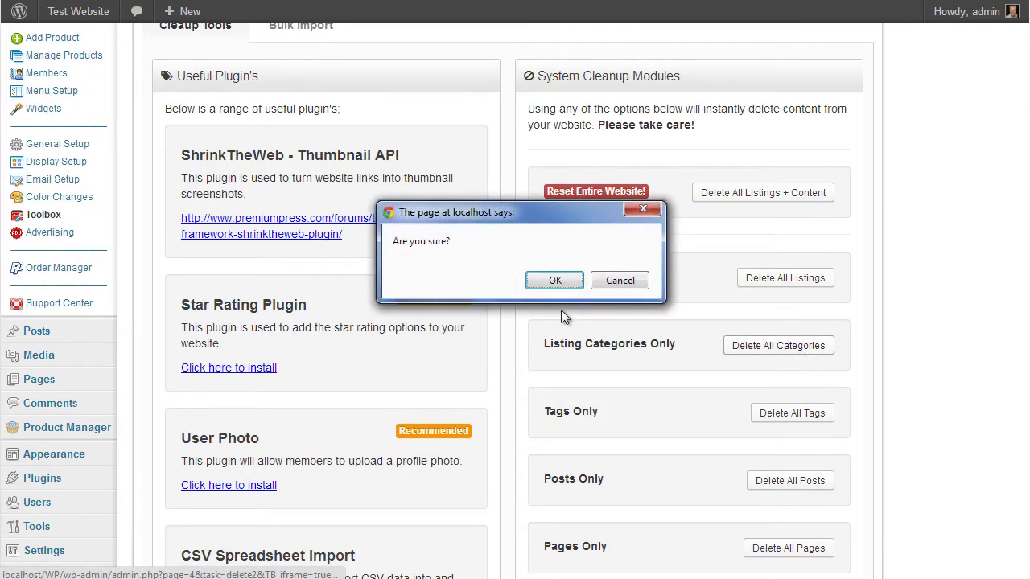
left_click(555, 280)
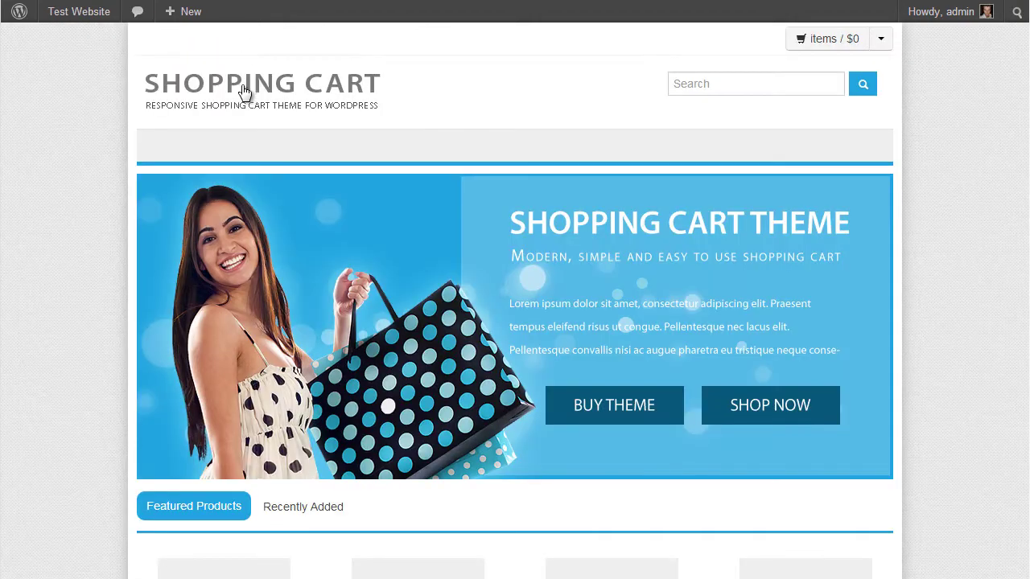
scroll(70, 147, "down", 3)
scroll(447, 268, "up", 3)
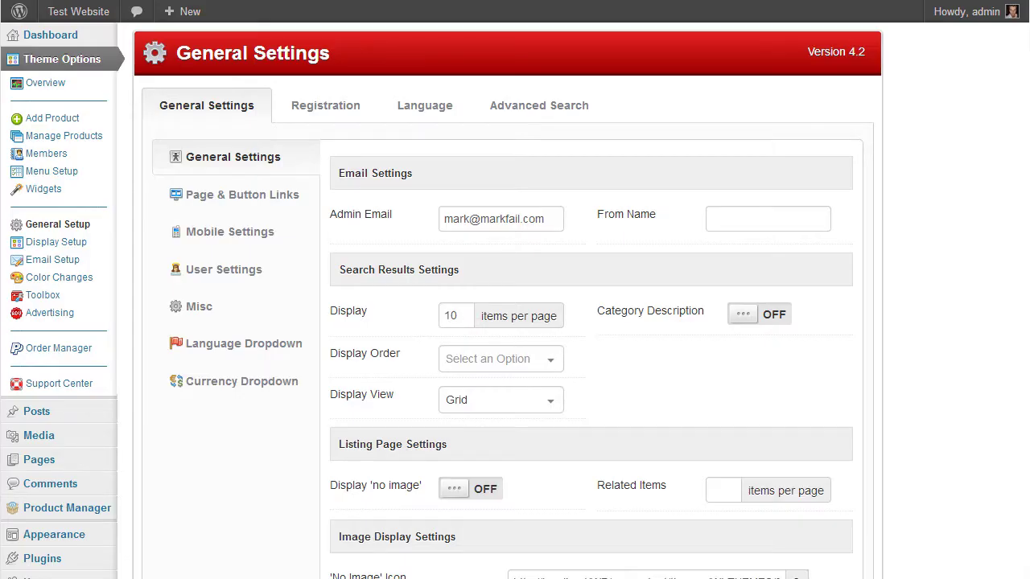
Step: Activate the [IMPORT] - Datafeer V4 plugin in Installed Plugins
scroll(209, 145, "down", 2)
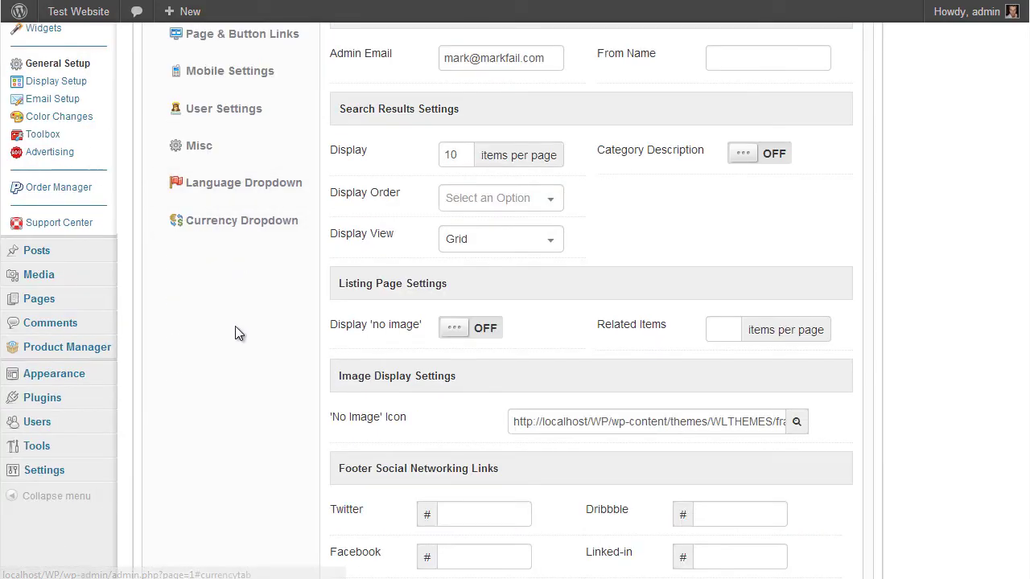
left_click(149, 414)
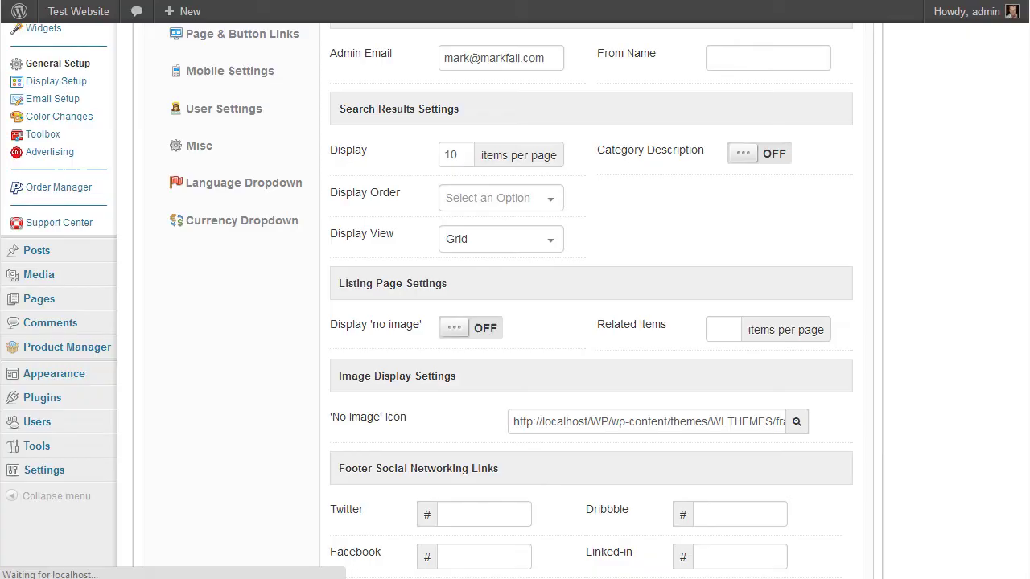
scroll(556, 160, "down", 3)
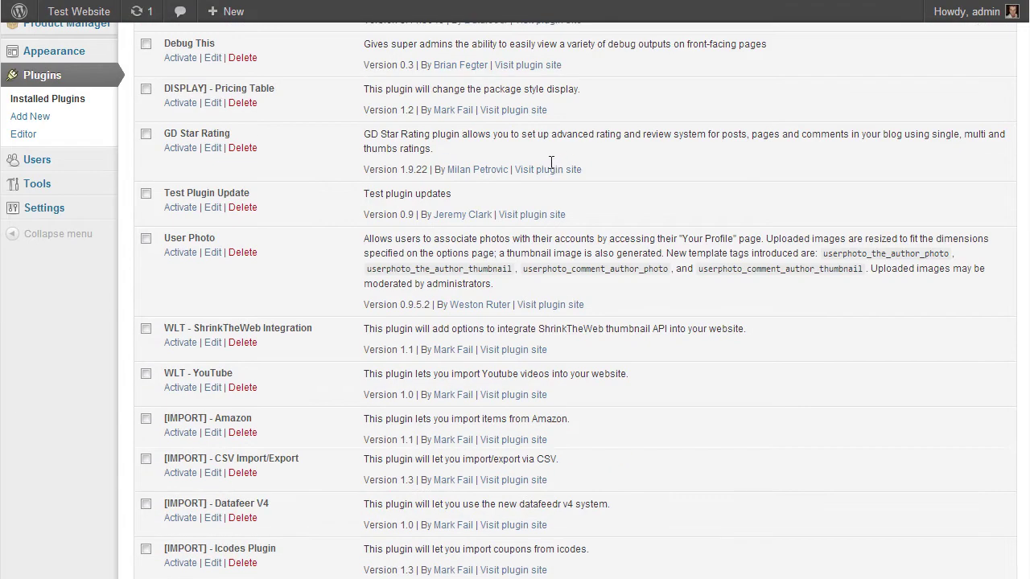
scroll(534, 209, "down", 3)
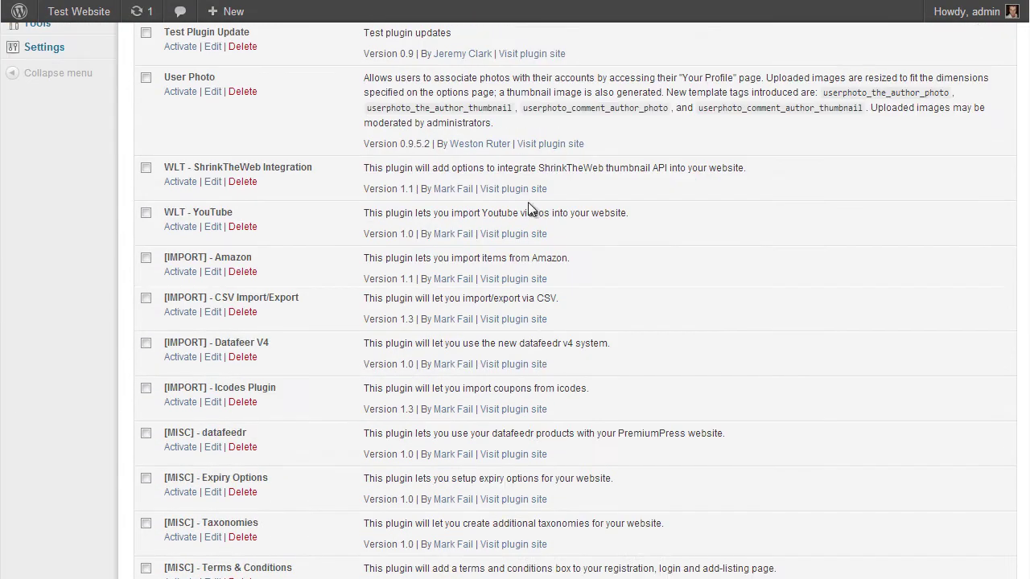
left_click(181, 358)
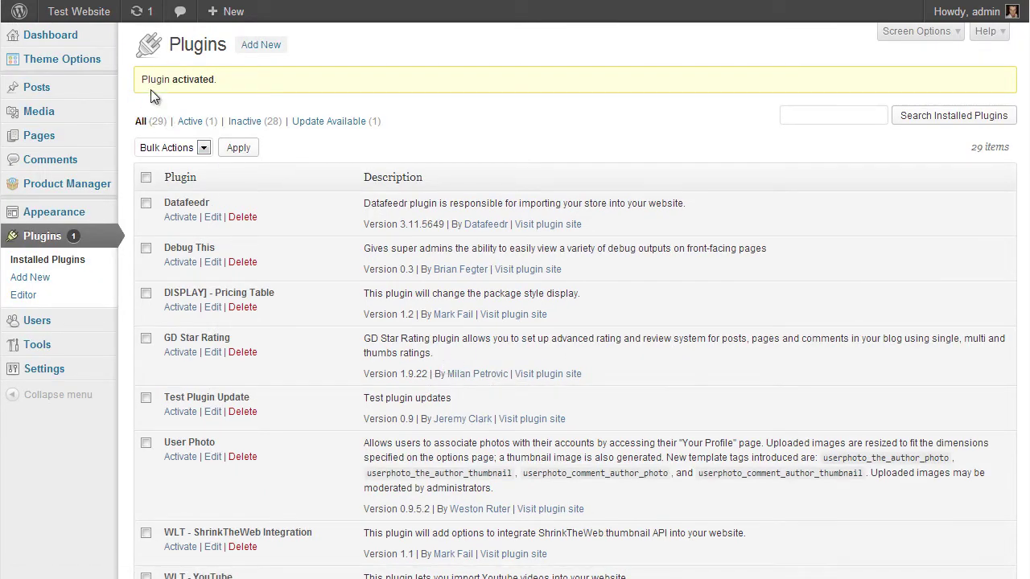
mouse_move(90, 62)
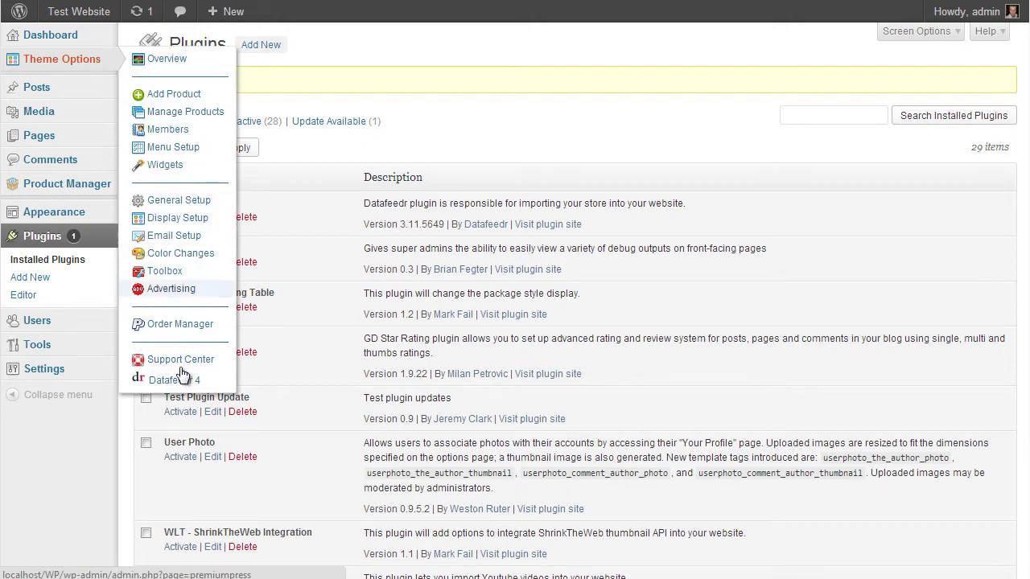
Step: Open the Datafeedr 4 product import page from Theme Options
left_click(60, 62)
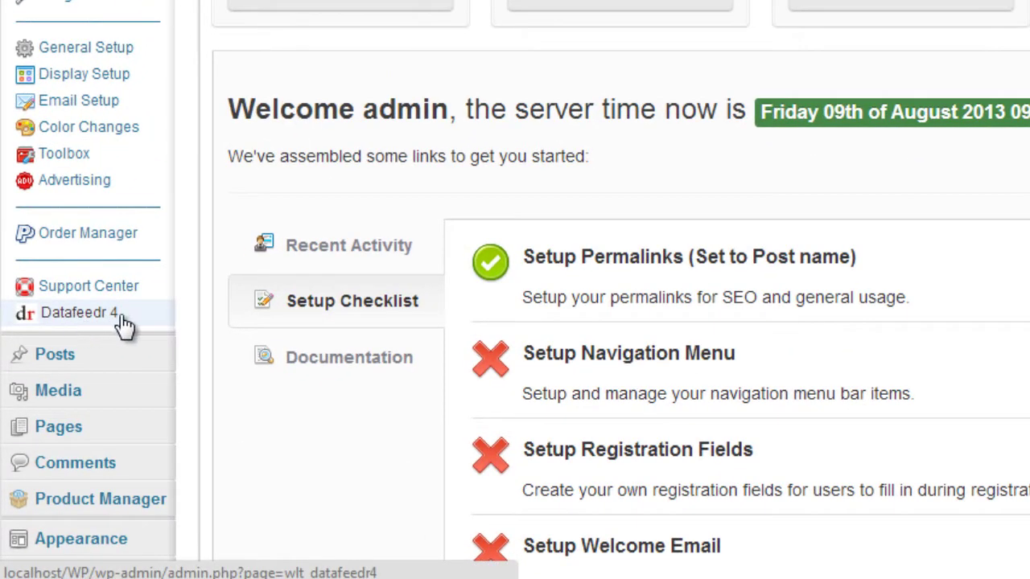
left_click(91, 322)
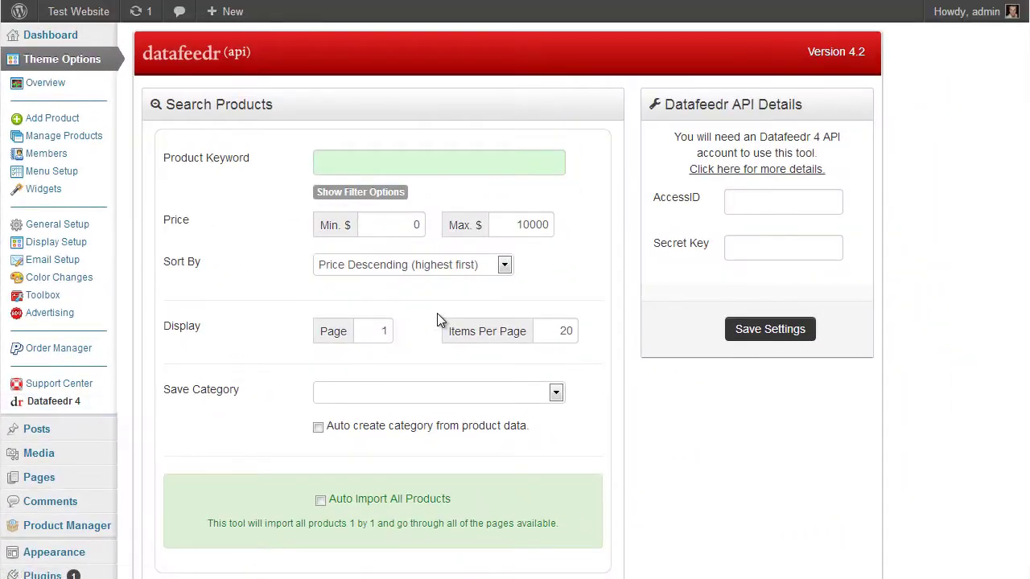
scroll(916, 331, "down", 3)
scroll(916, 332, "up", 3)
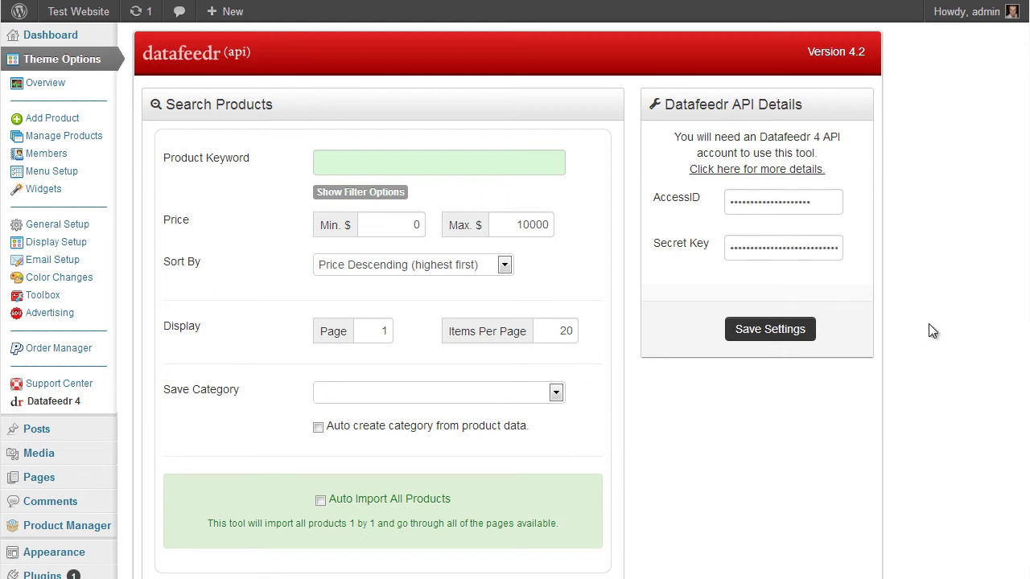
Step: Scroll through the Datafeedr 4 page to locate the affiliate ID setup
scroll(929, 324, "down", 5)
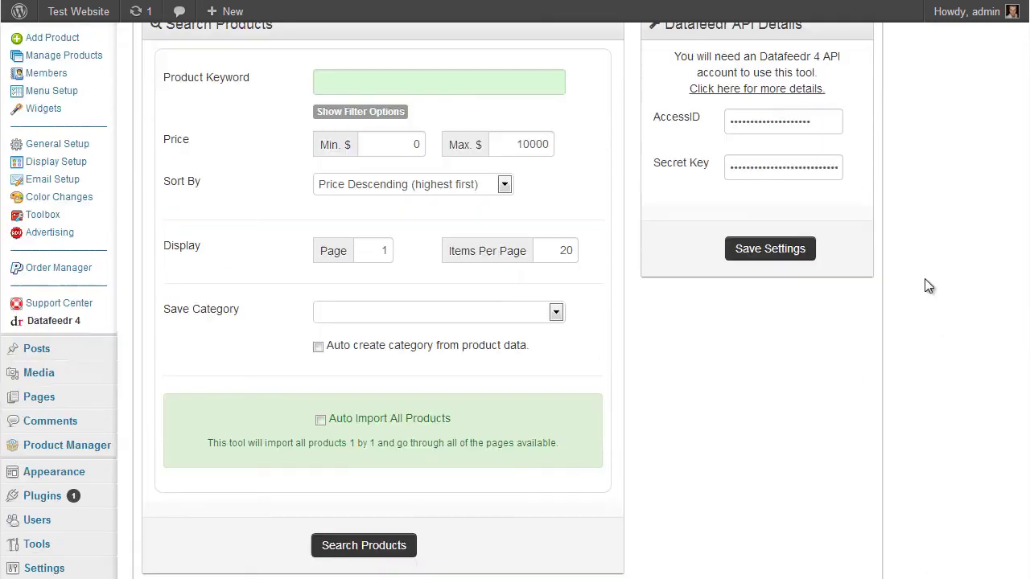
scroll(924, 284, "down", 3)
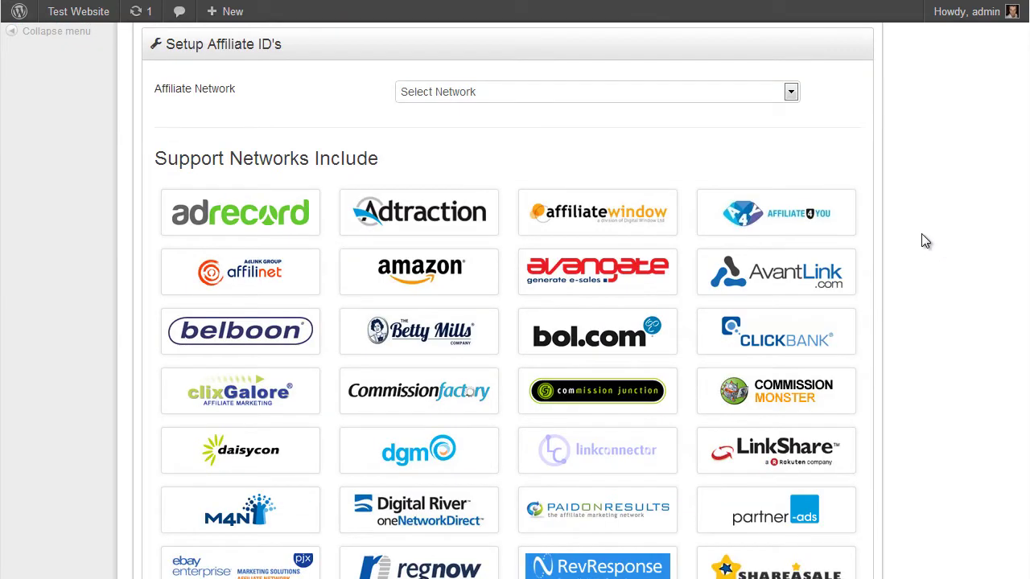
scroll(916, 239, "down", 1)
scroll(915, 238, "down", 1)
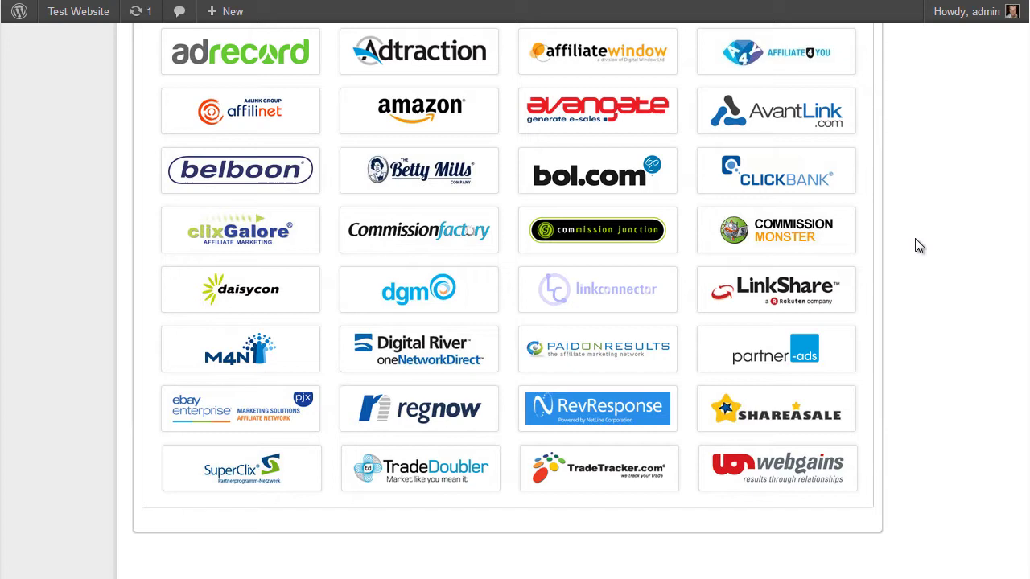
scroll(915, 243, "up", 3)
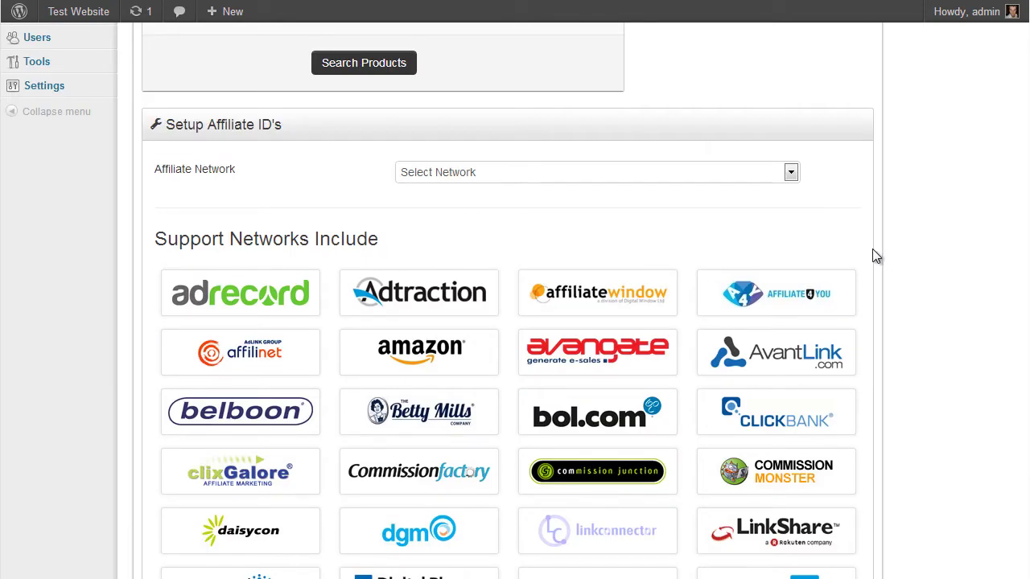
scroll(594, 483, "down", 1)
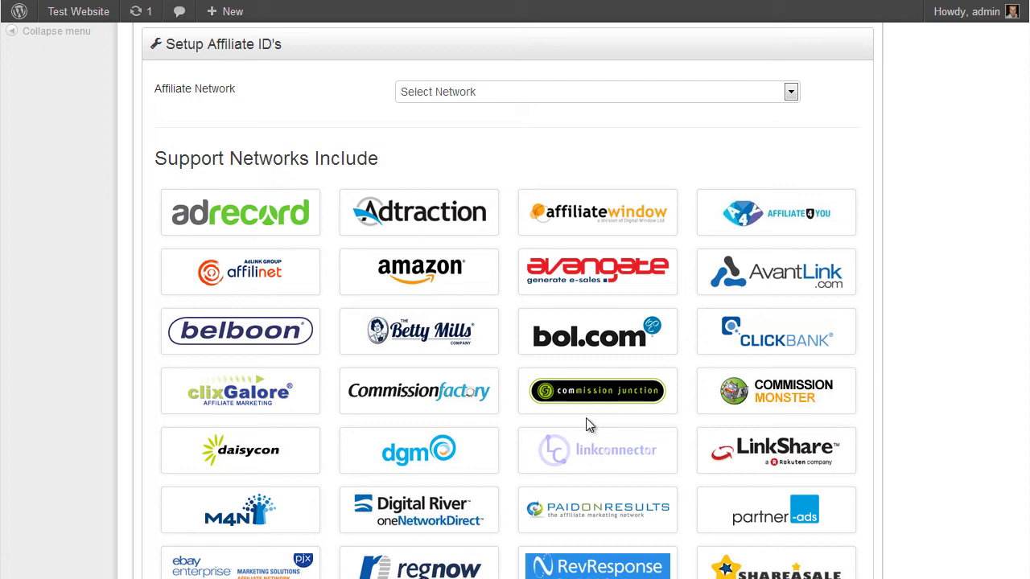
scroll(603, 426, "up", 1)
scroll(618, 438, "up", 2)
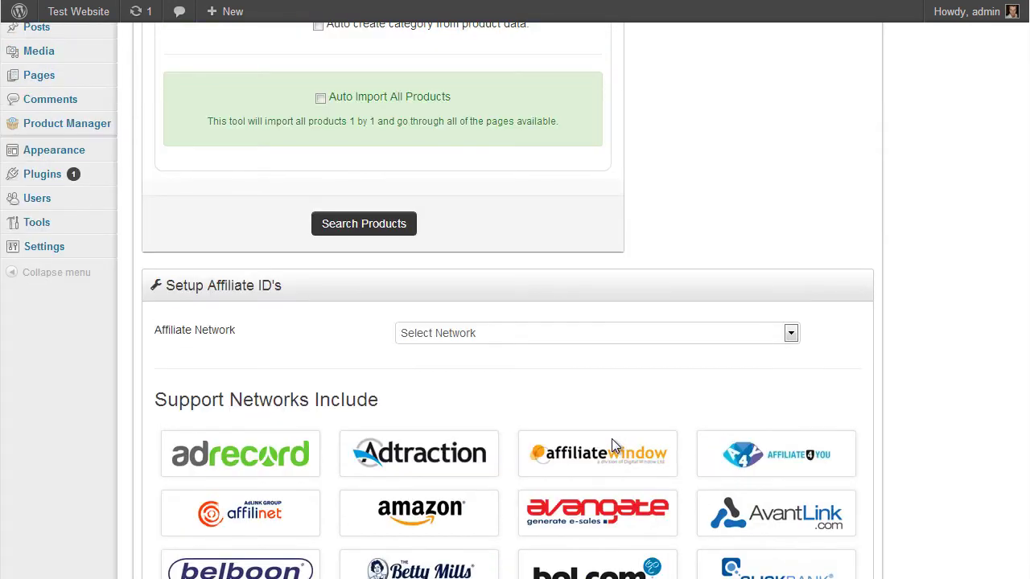
scroll(604, 411, "down", 1)
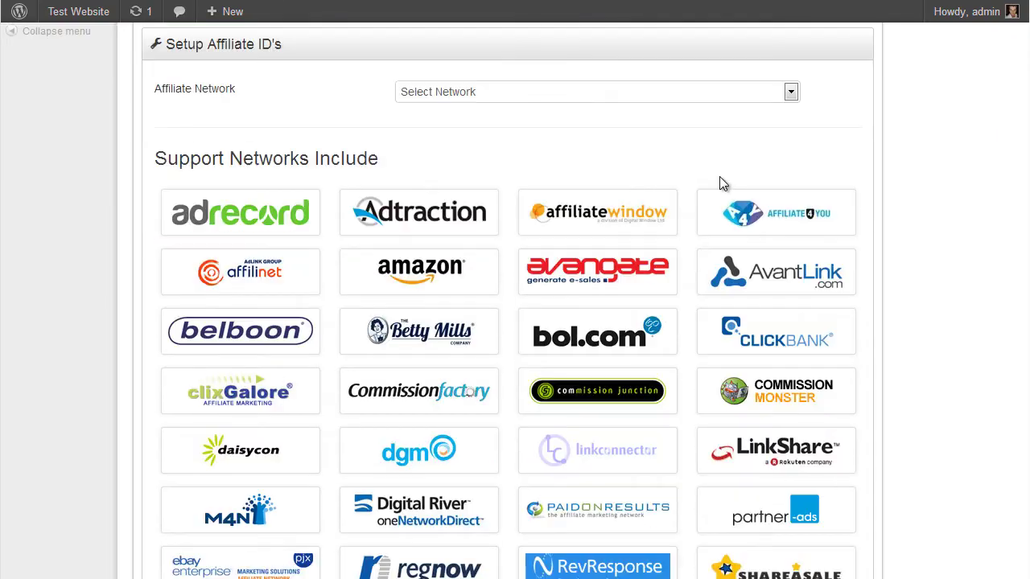
Step: Choose Commission Junction as the affiliate network, enter the affiliate ID, and save
left_click(506, 93)
scroll(575, 249, "down", 5)
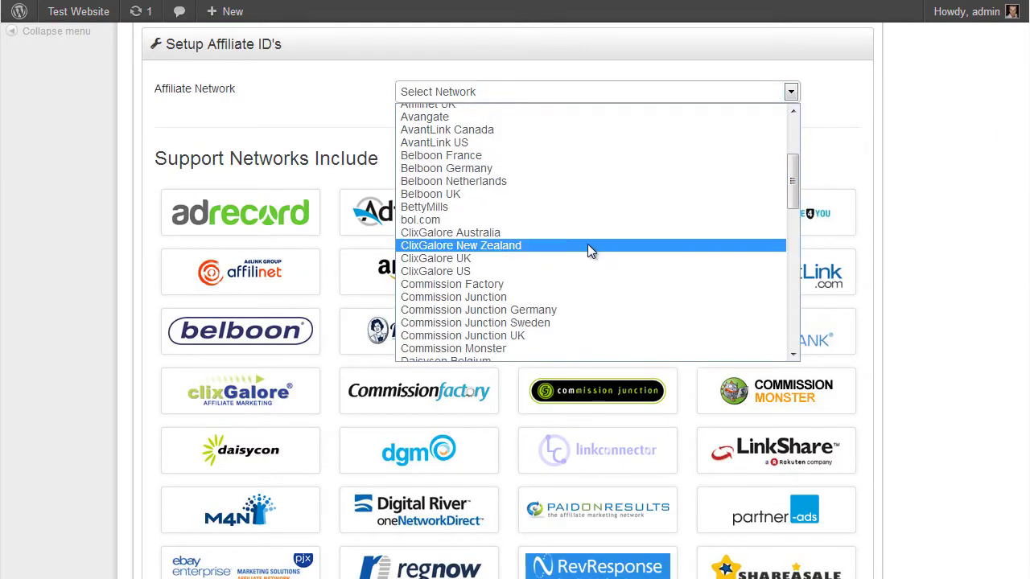
left_click(508, 297)
key("Tab")
type("2787331")
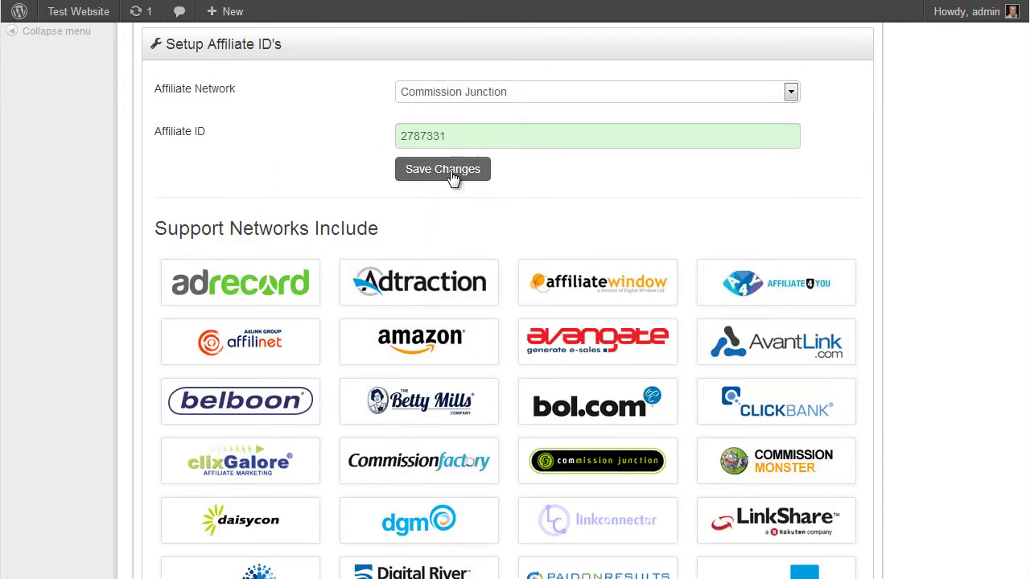
left_click(453, 175)
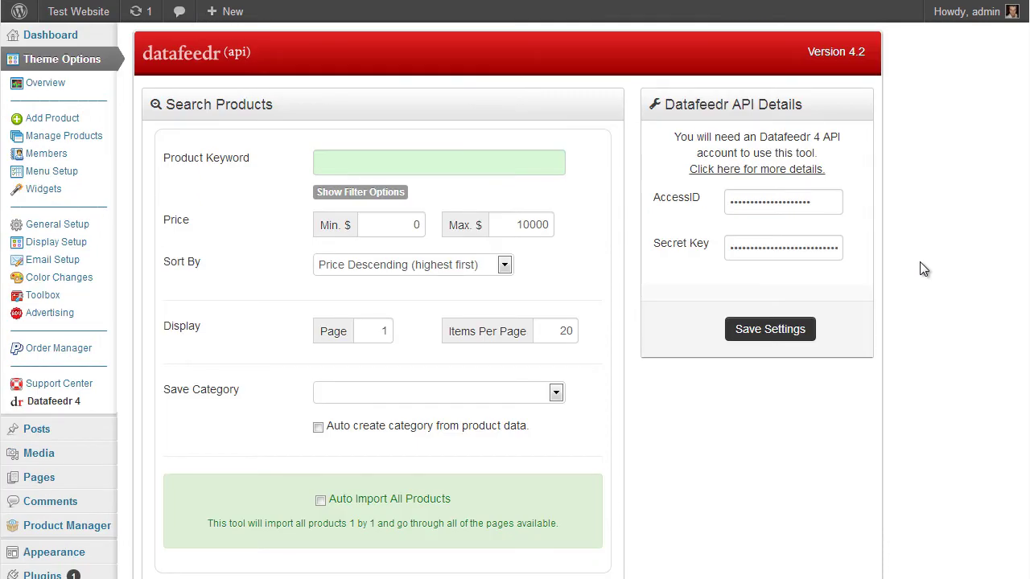
Step: Review the search form's API keys, 0–10000 price range and 20 items per page
scroll(842, 253, "down", 5)
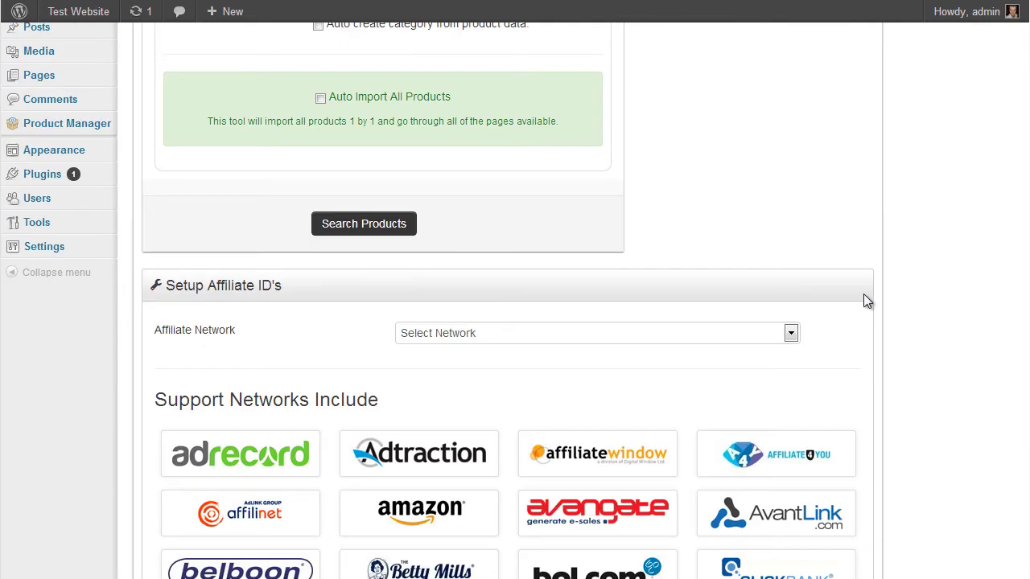
scroll(546, 382, "down", 2)
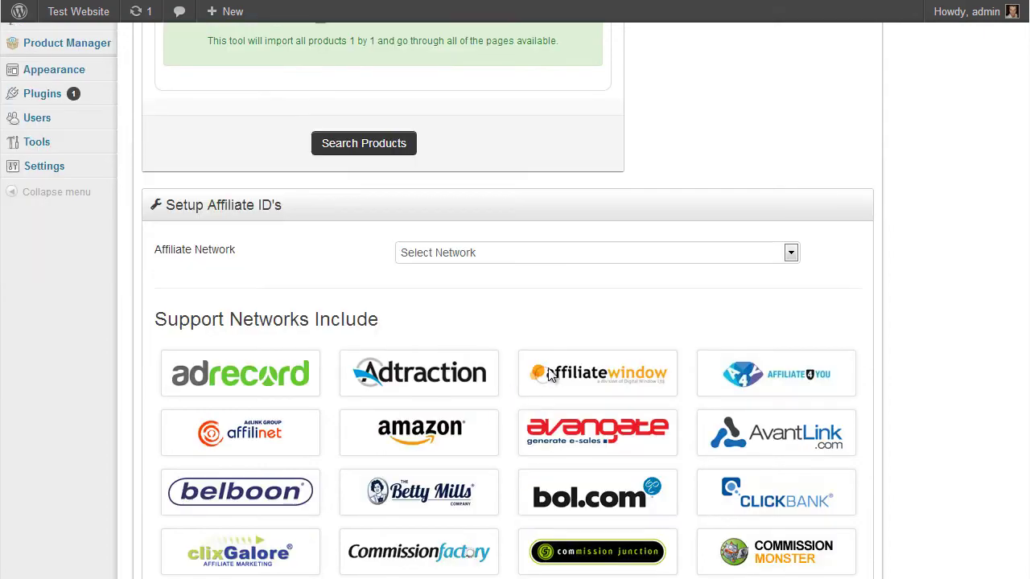
scroll(531, 435, "up", 1)
scroll(451, 449, "down", 1)
scroll(454, 412, "down", 1)
scroll(549, 259, "up", 1)
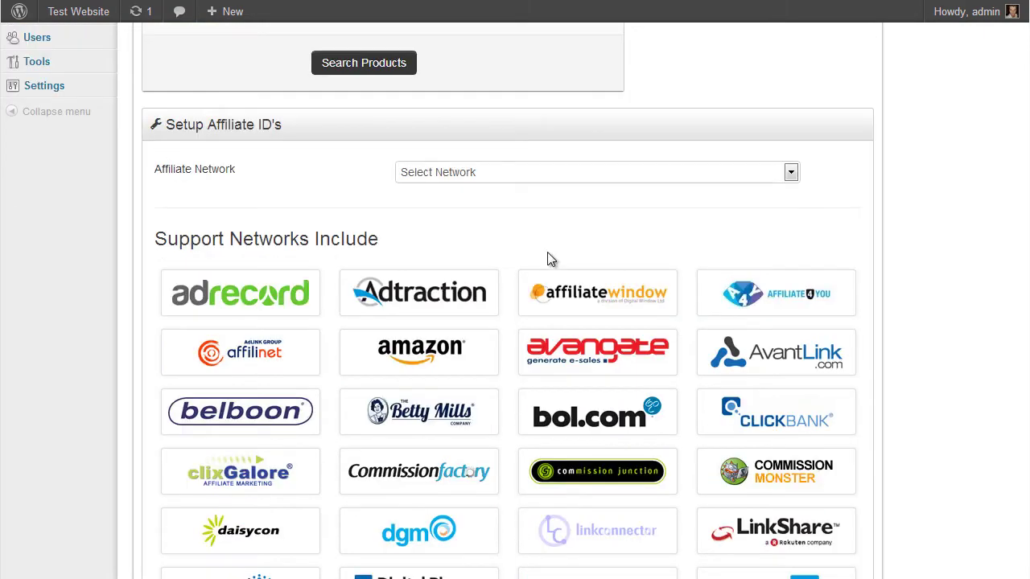
scroll(615, 346, "up", 5)
scroll(625, 391, "down", 4)
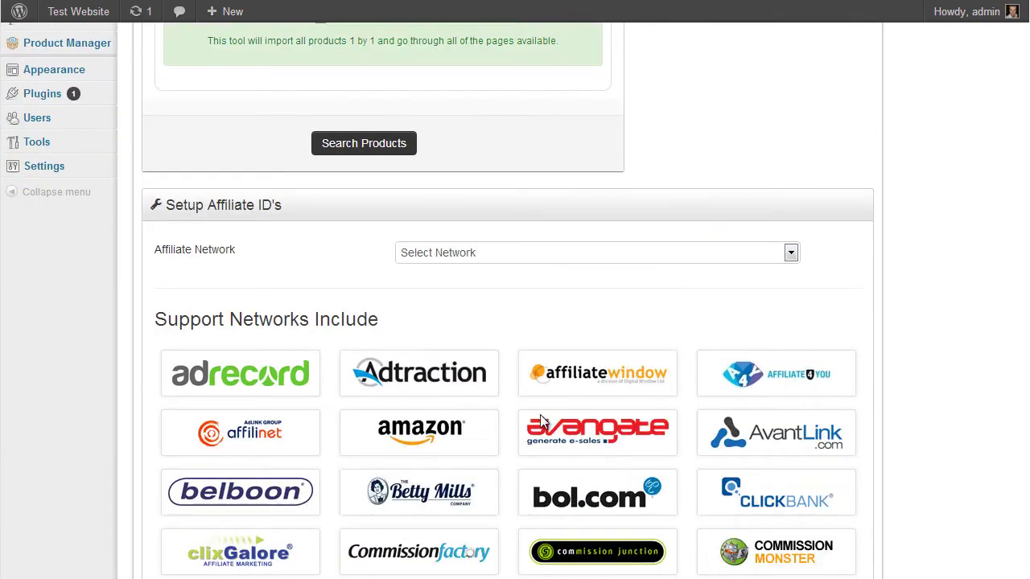
scroll(538, 426, "up", 6)
scroll(416, 194, "down", 9)
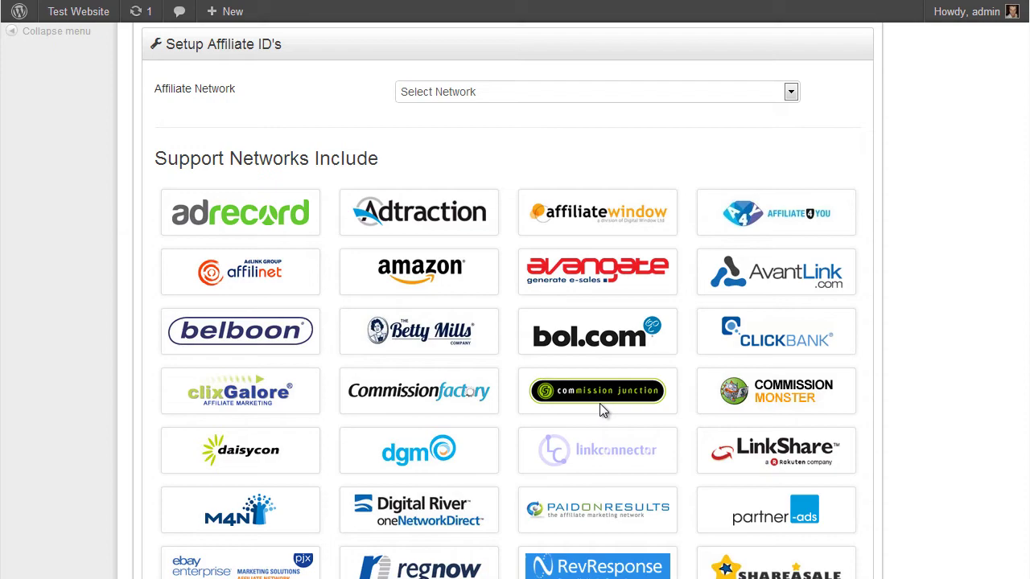
scroll(611, 383, "up", 4)
scroll(593, 372, "down", 3)
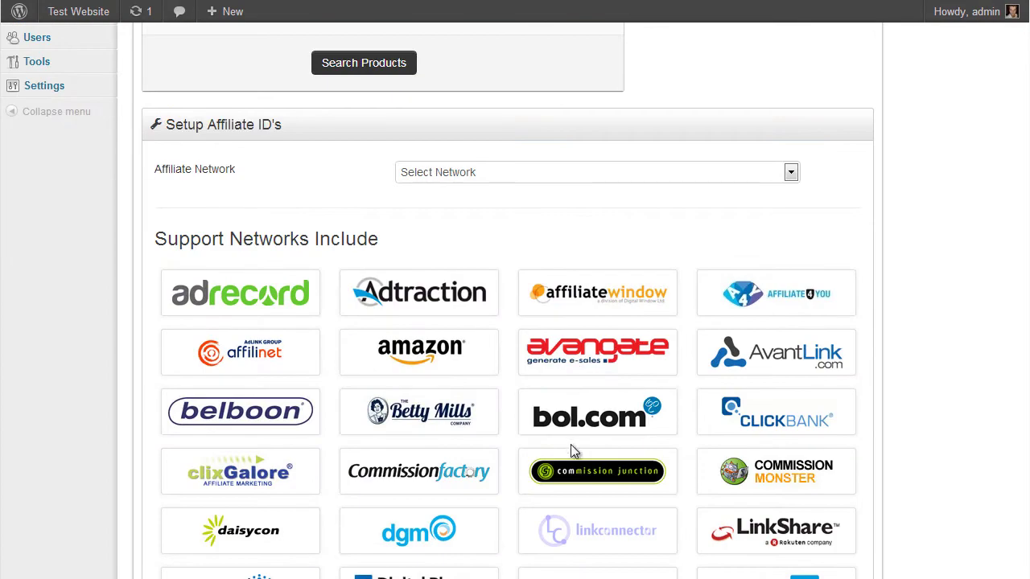
scroll(499, 370, "up", 7)
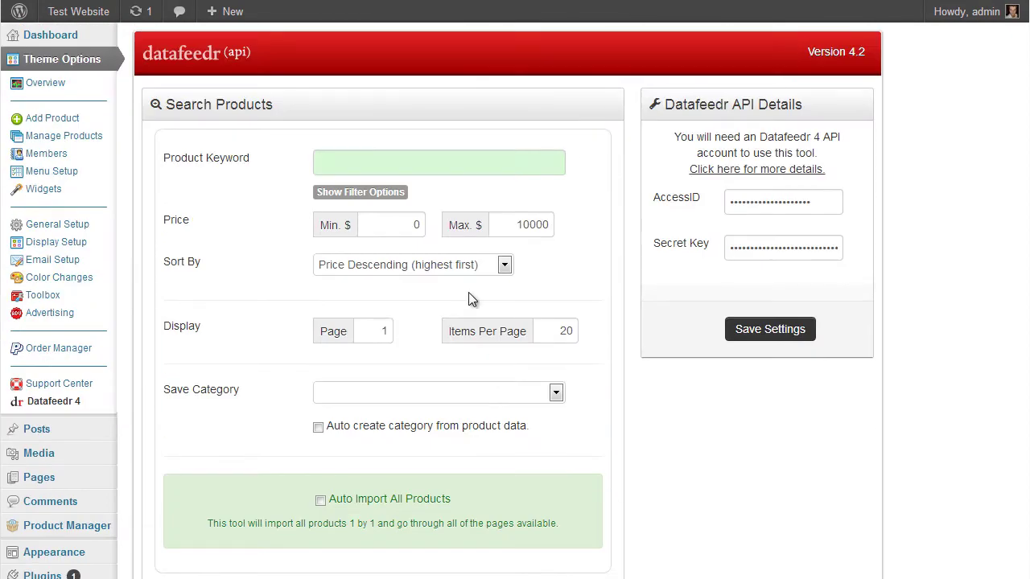
scroll(276, 260, "down", 4)
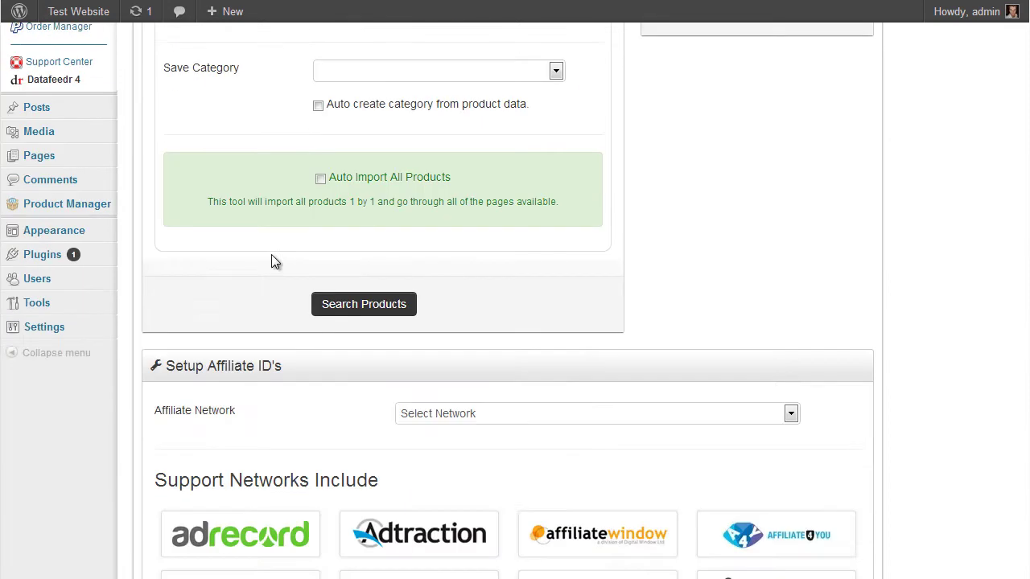
scroll(481, 397, "up", 4)
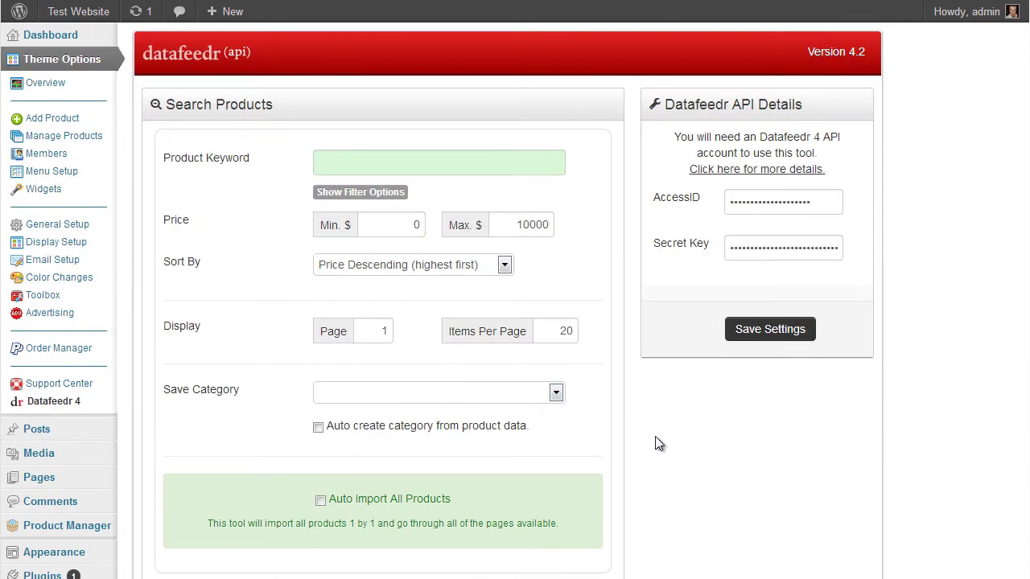
scroll(644, 407, "down", 2)
scroll(639, 405, "up", 2)
Step: Search the feed for 'handbag', returning 20 of 643 products in USD
left_click(529, 171)
scroll(621, 230, "down", 2)
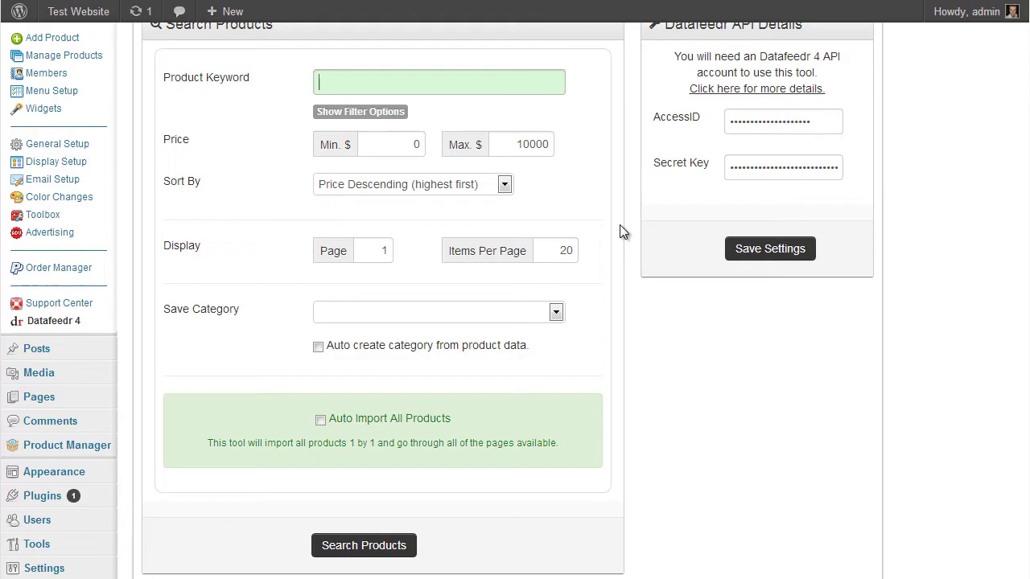
scroll(621, 230, "up", 2)
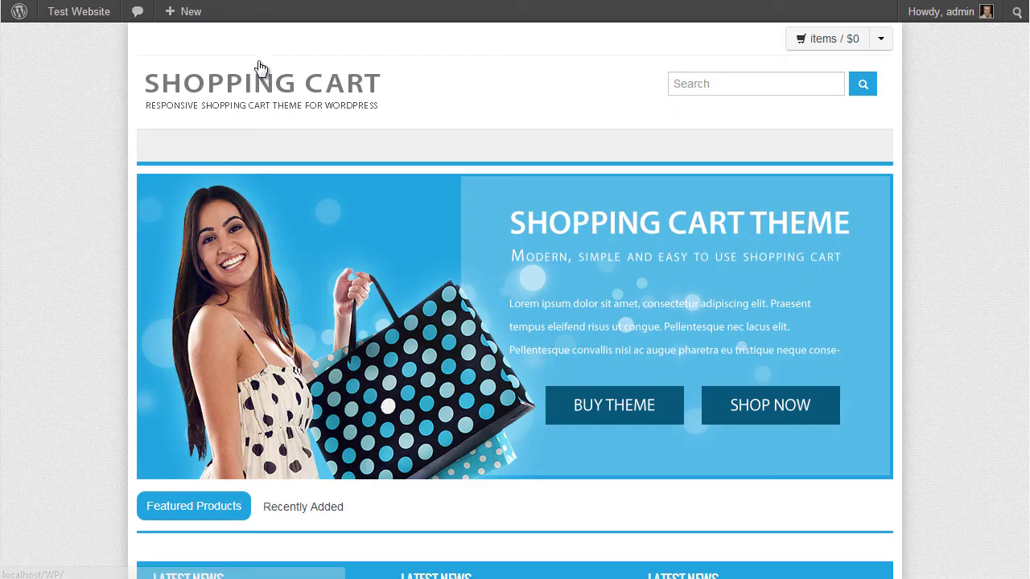
left_click(260, 69)
scroll(326, 304, "down", 2)
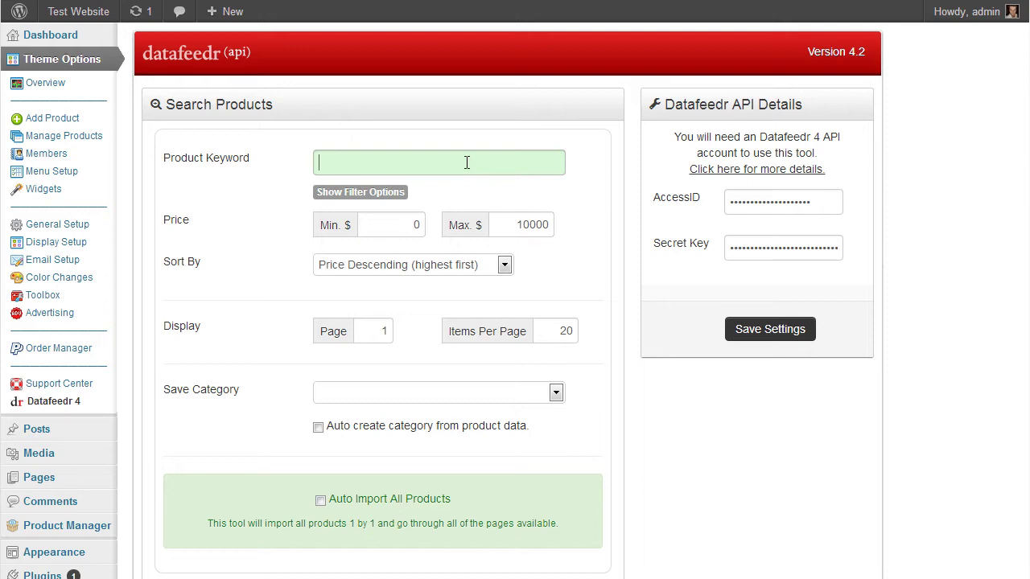
type("handbag")
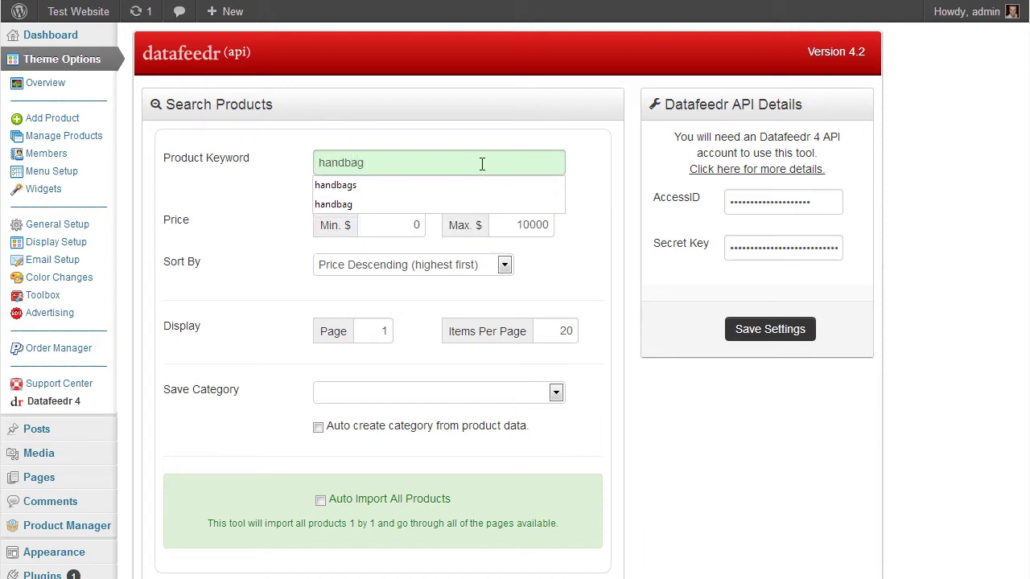
scroll(621, 187, "down", 2)
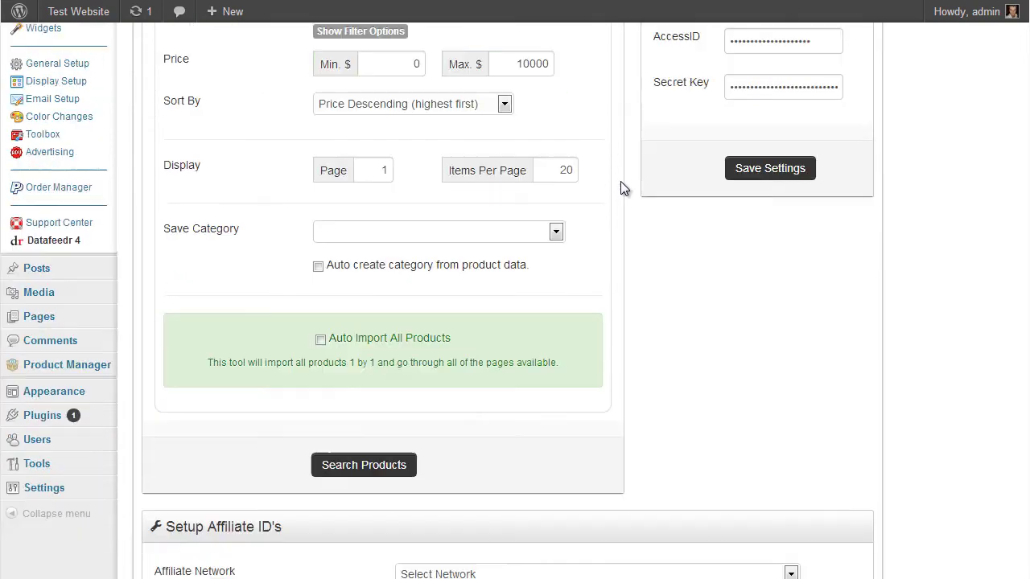
left_click(385, 470)
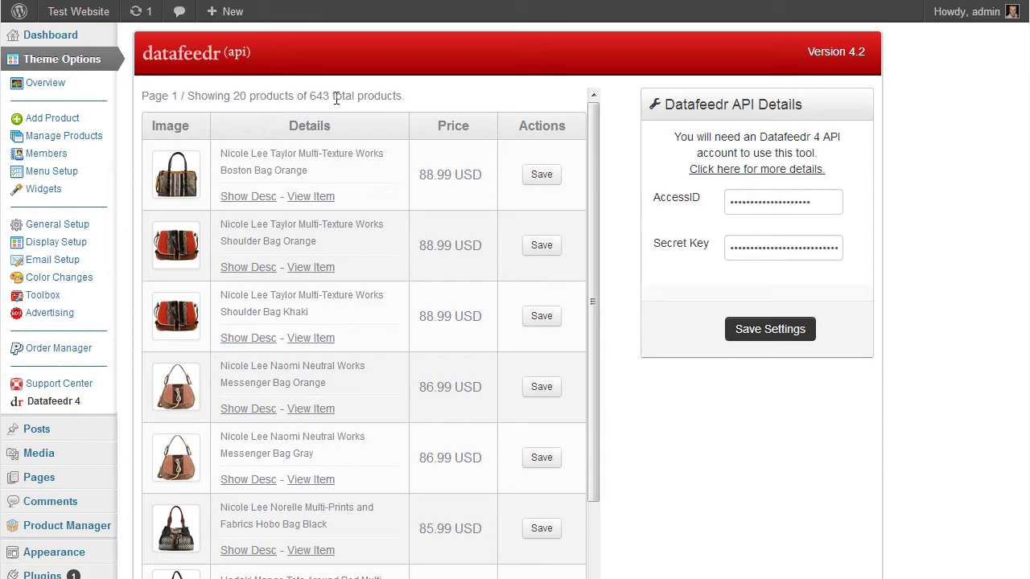
Step: Save the Nicole Lee Taylor Multi-Texture Works Boston Bag Orange to the store
scroll(395, 230, "down", 7)
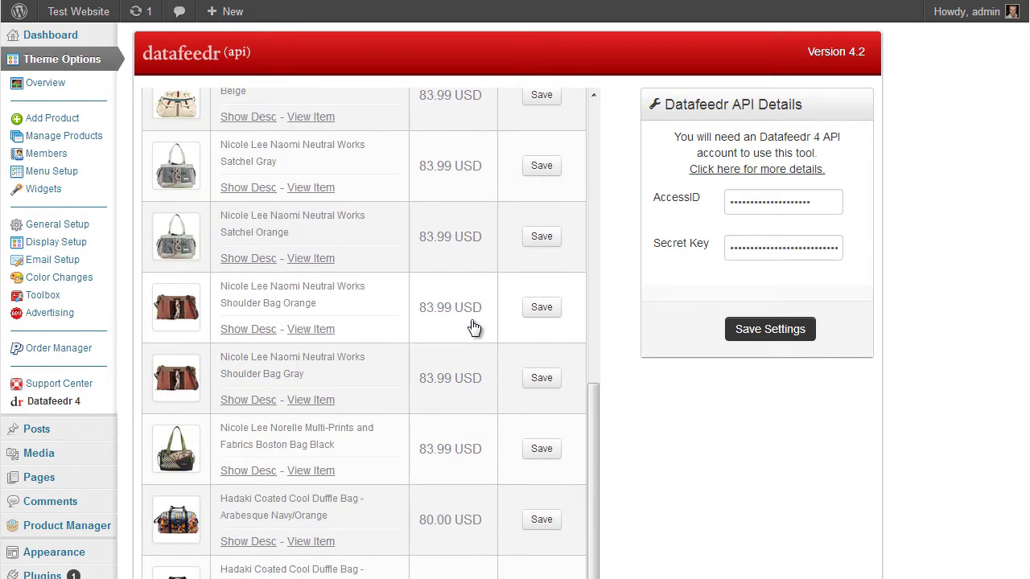
scroll(473, 328, "up", 8)
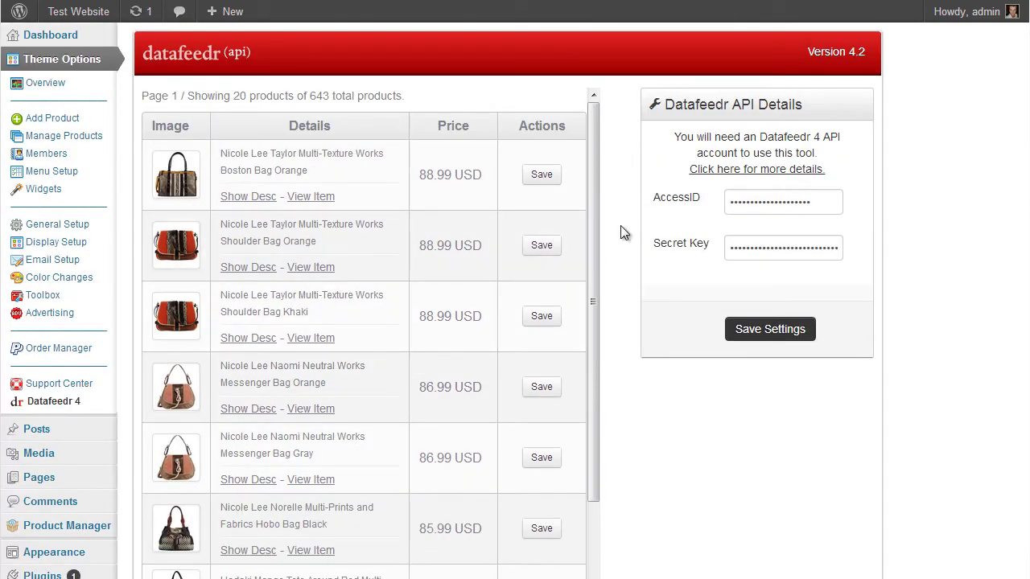
scroll(632, 253, "down", 1)
scroll(636, 271, "up", 1)
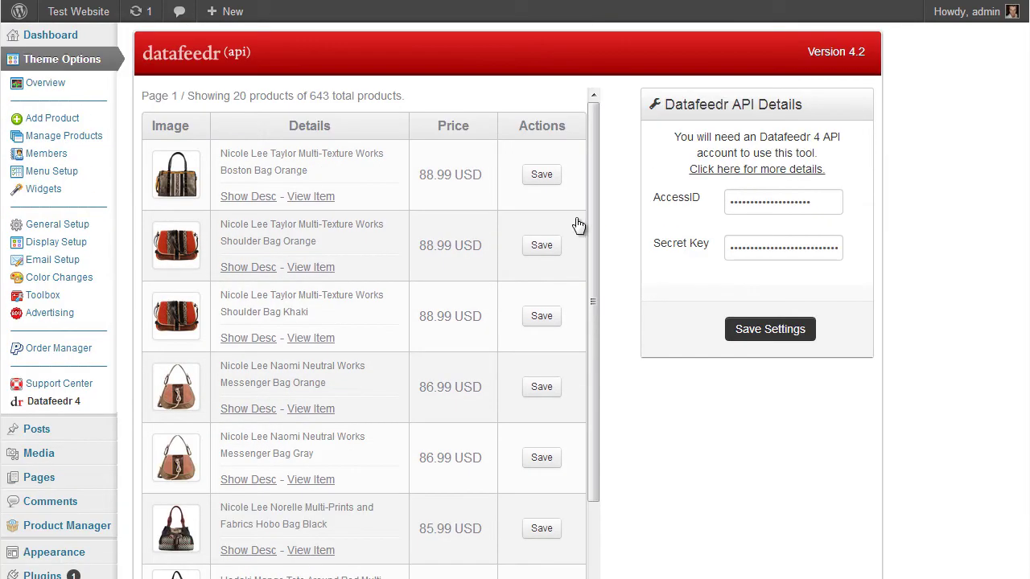
left_click(542, 176)
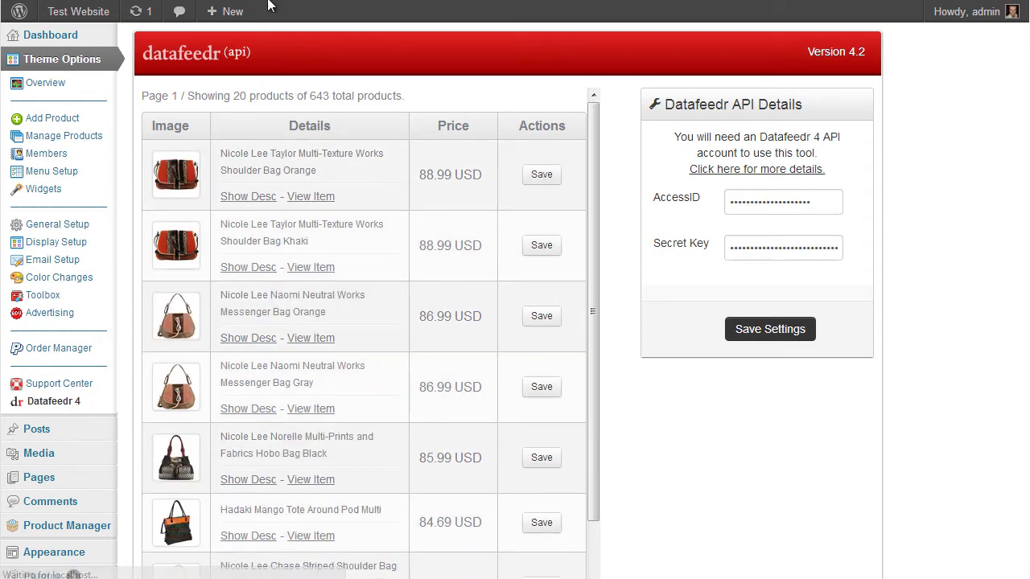
right_click(75, 527)
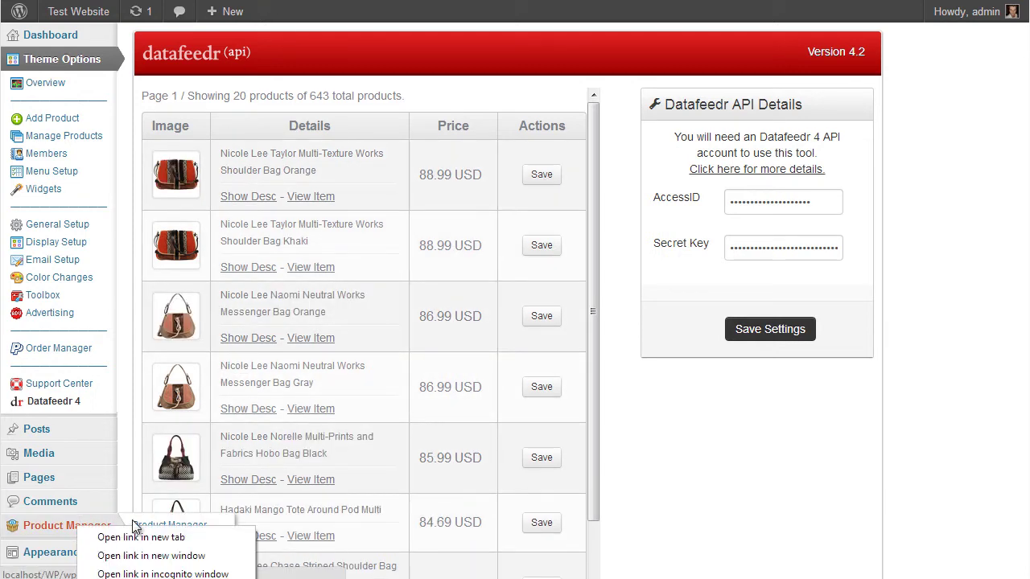
Step: Open the imported Boston Bag Orange's product page on the storefront and look it over
key("Escape")
left_click(167, 525)
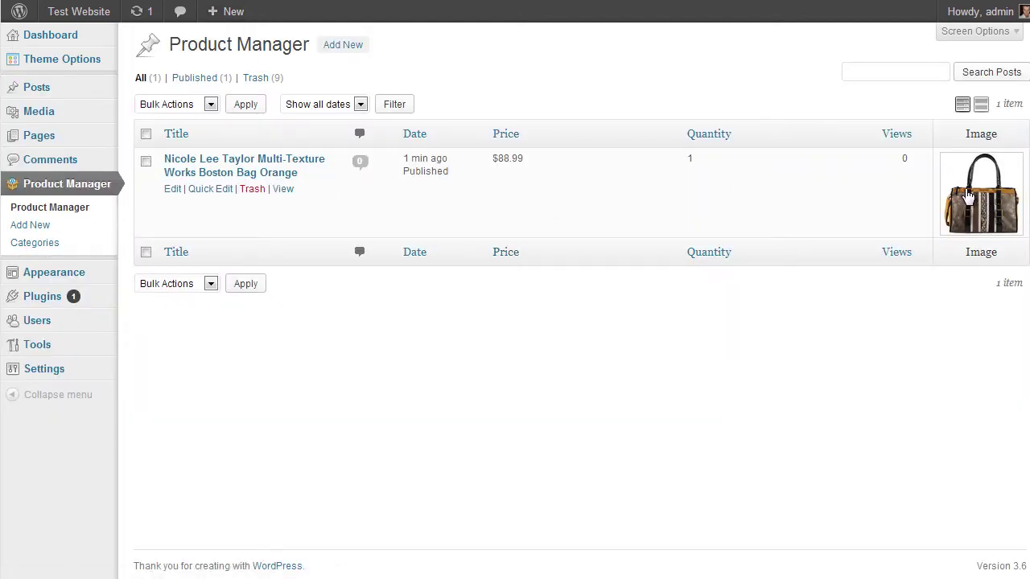
left_click(282, 188)
scroll(877, 214, "down", 2)
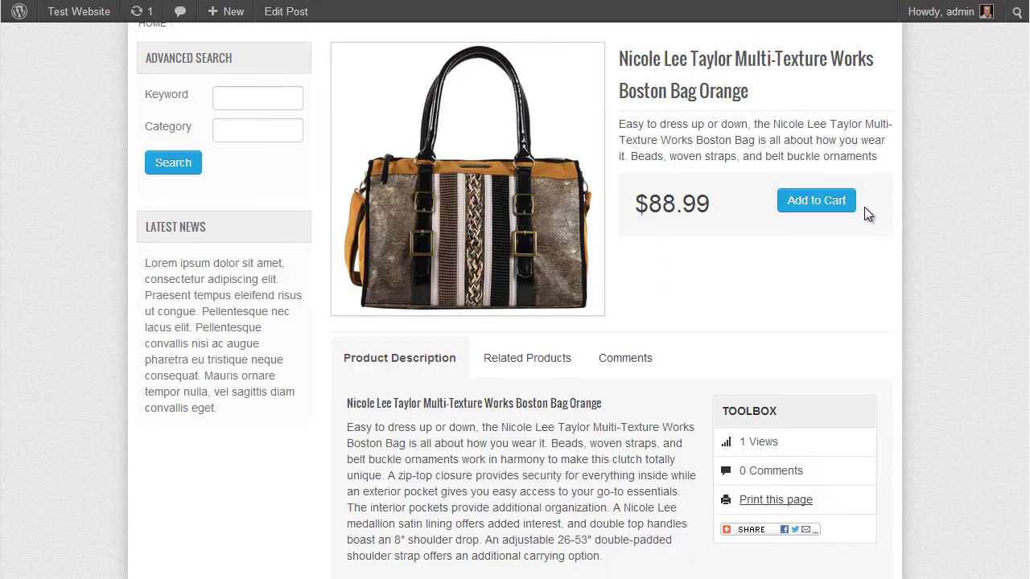
scroll(869, 217, "up", 2)
scroll(875, 234, "down", 2)
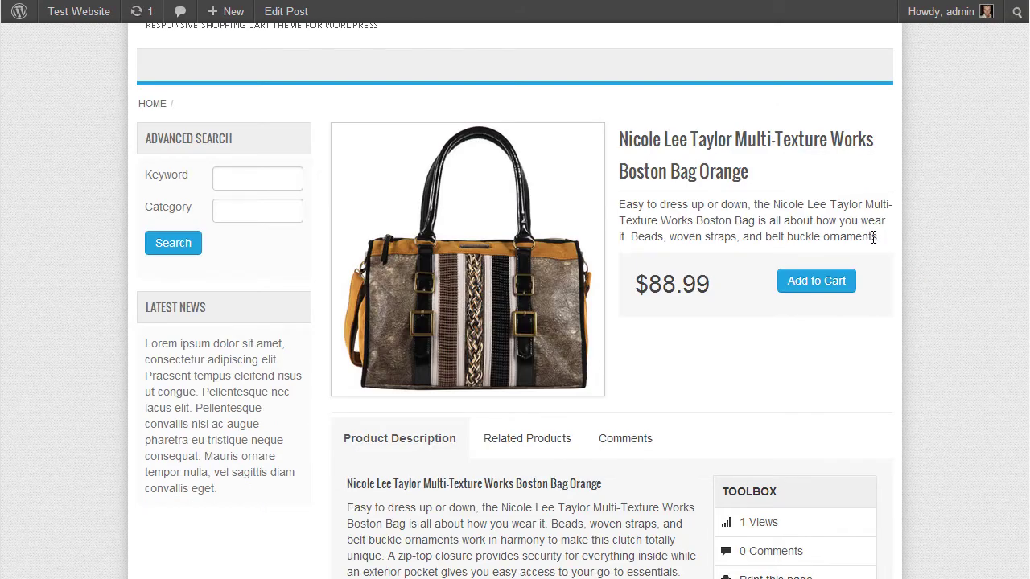
scroll(875, 234, "up", 2)
scroll(483, 334, "down", 4)
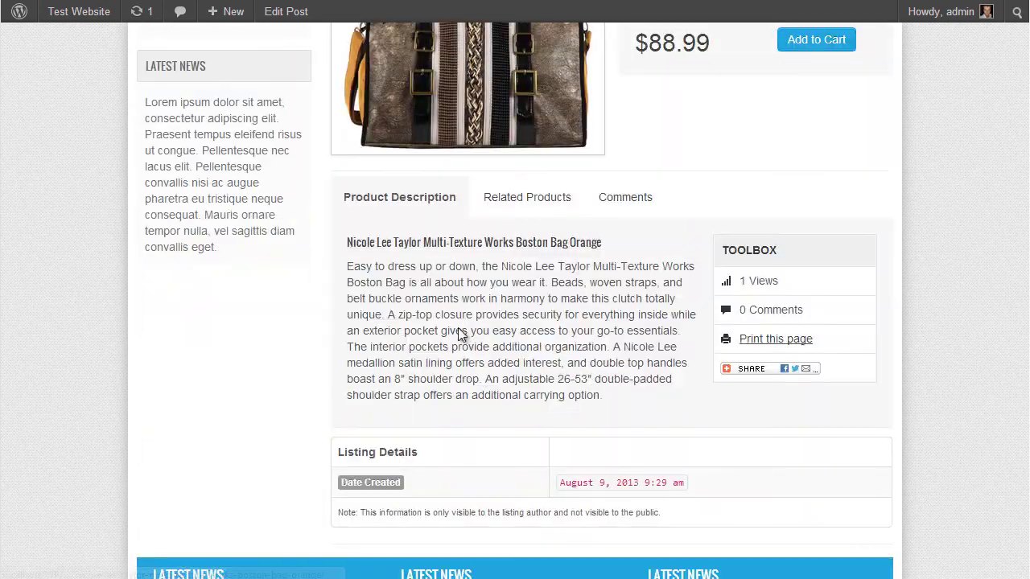
scroll(490, 279, "up", 3)
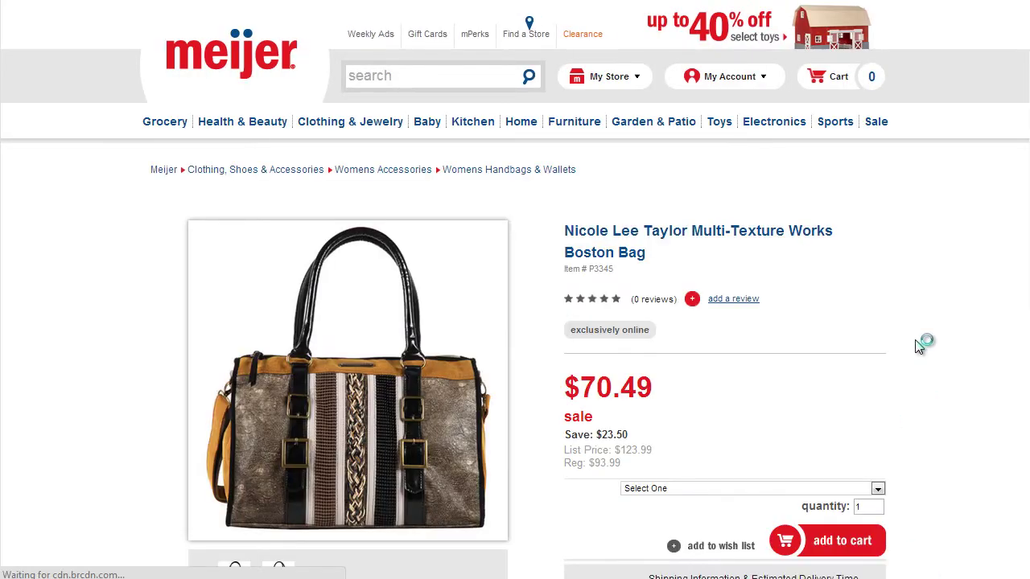
Step: Scroll through the Meijer page listing the bag at $70.49 sale
scroll(931, 331, "down", 2)
scroll(931, 331, "up", 2)
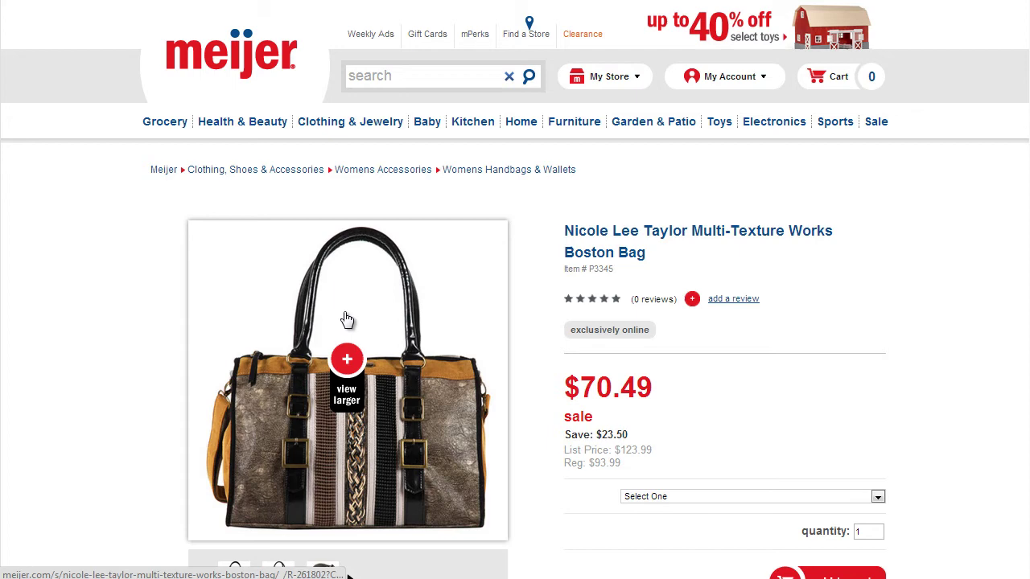
scroll(802, 312, "down", 1)
scroll(802, 312, "up", 1)
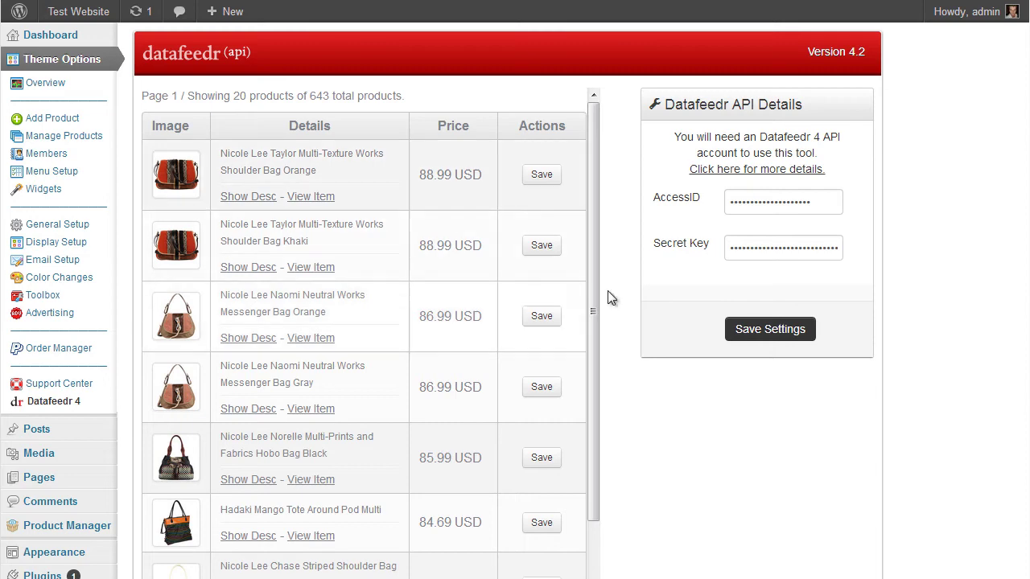
Step: Enter 'handbag' as the Product Keyword, correcting the 'hangbag' typo
scroll(621, 310, "down", 1)
scroll(508, 281, "up", 1)
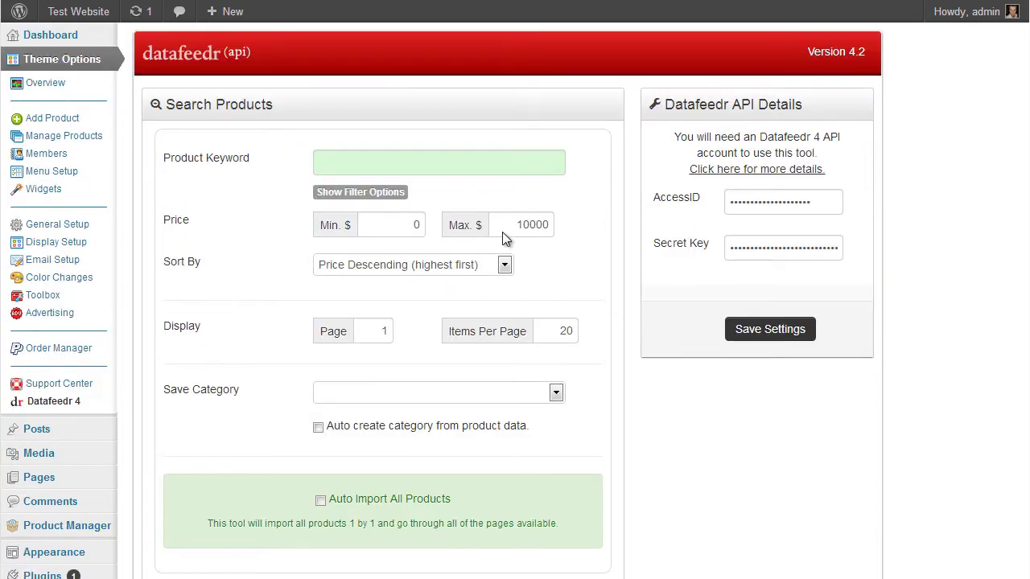
left_click(438, 165)
type("hang")
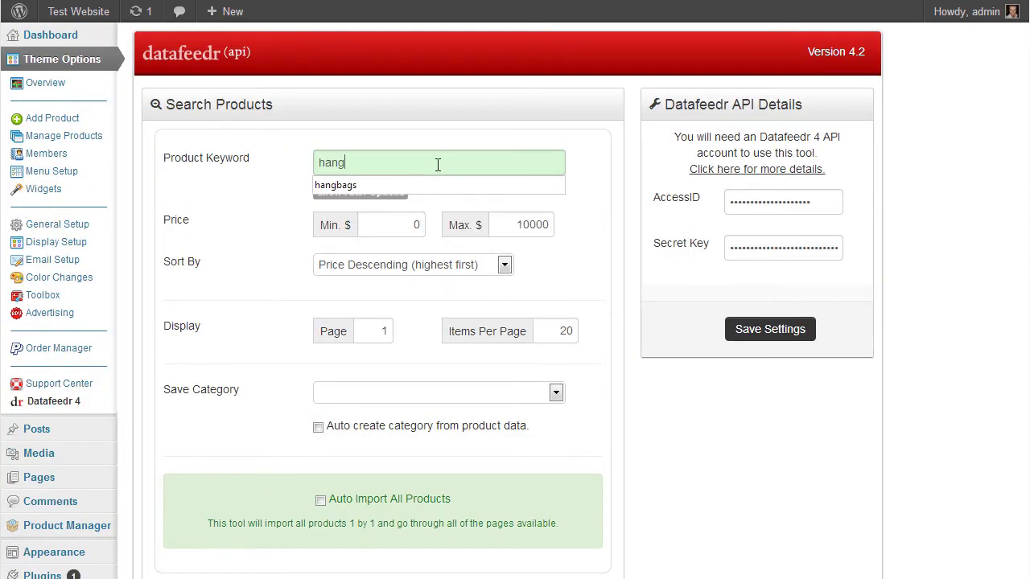
type("bag")
left_click(343, 162)
key("BackSpace")
type("d")
Step: Check that the price range filter is set from 0 to 10000
scroll(628, 265, "down", 2)
scroll(653, 278, "up", 1)
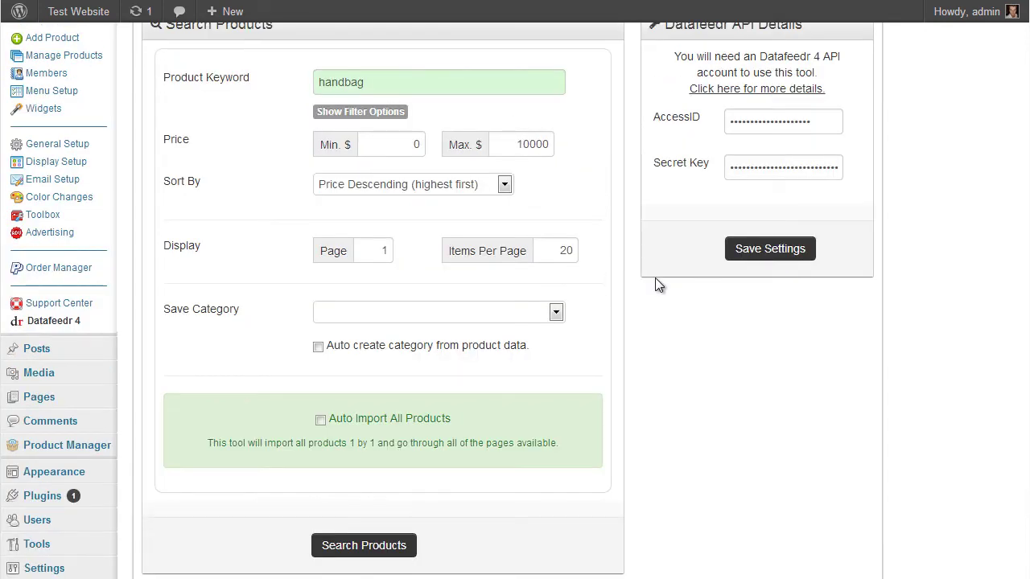
scroll(475, 370, "down", 1)
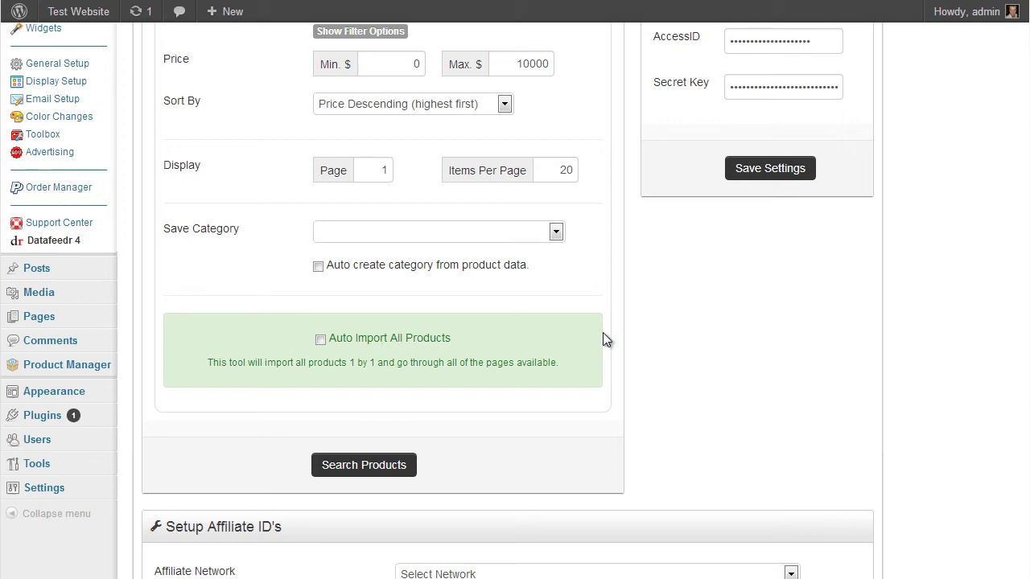
scroll(636, 365, "up", 2)
scroll(625, 362, "down", 1)
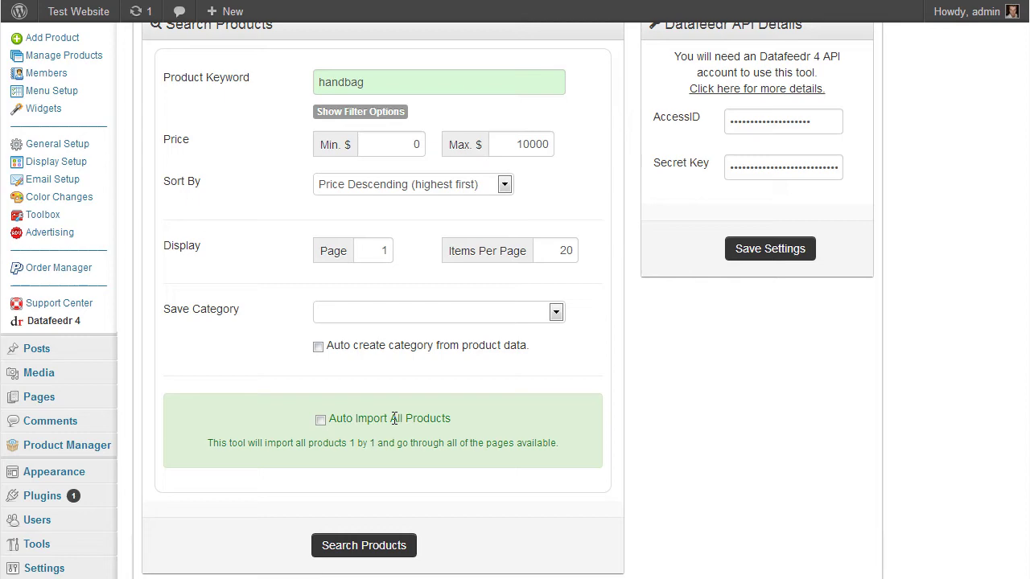
scroll(572, 456, "up", 1)
scroll(611, 441, "down", 1)
scroll(591, 437, "up", 1)
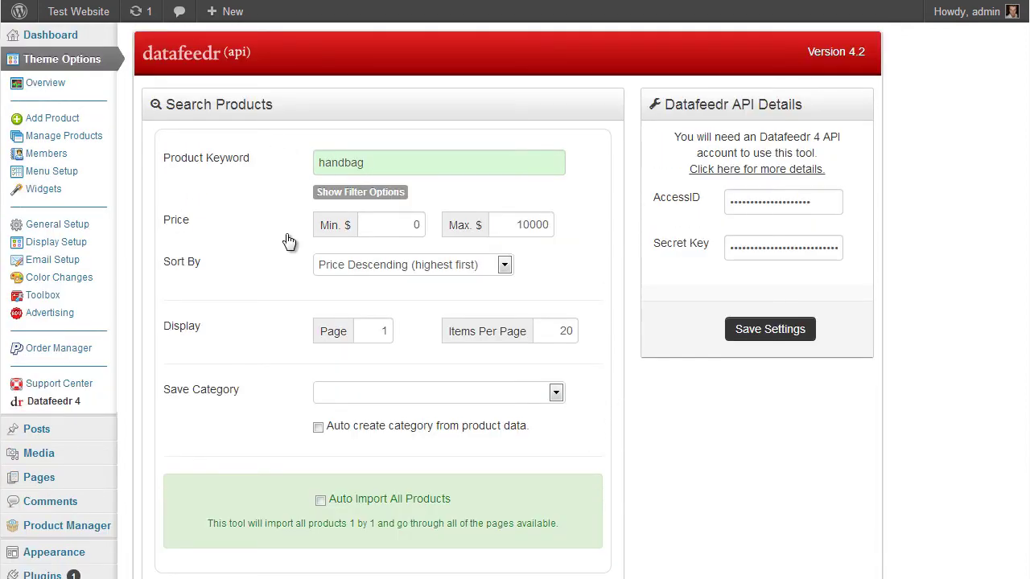
left_click(407, 225)
scroll(588, 299, "down", 1)
scroll(580, 293, "up", 1)
scroll(573, 276, "down", 1)
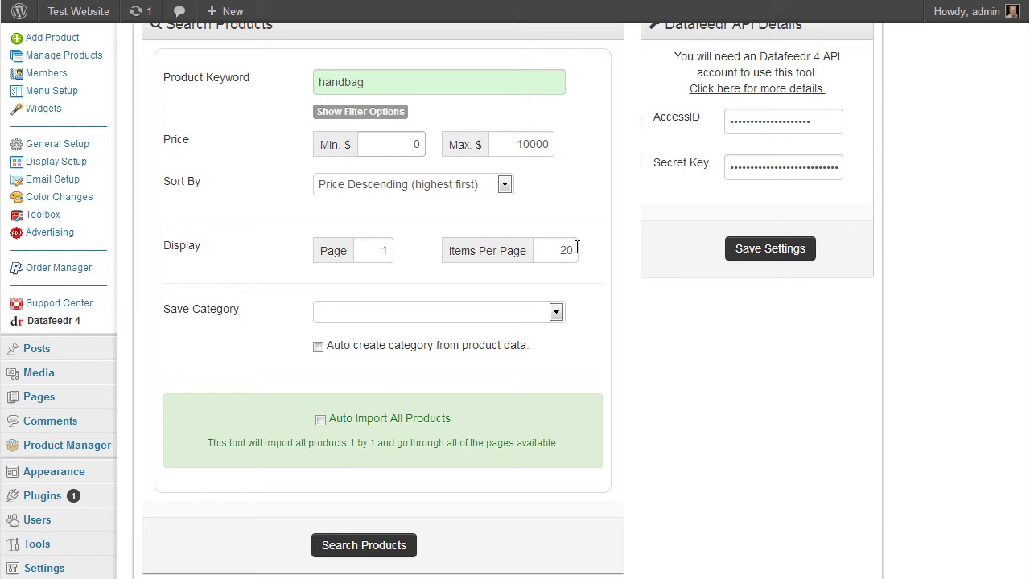
Step: Select the Items Per Page value of 20
scroll(616, 266, "up", 1)
scroll(567, 245, "down", 1)
double_click(562, 249)
scroll(581, 251, "up", 1)
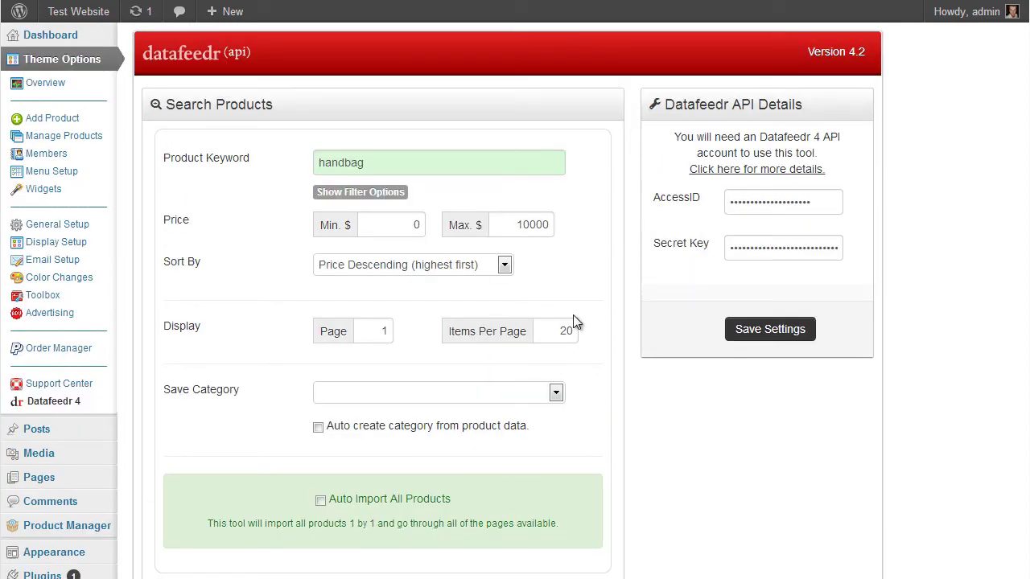
scroll(576, 322, "down", 1)
scroll(599, 268, "down", 1)
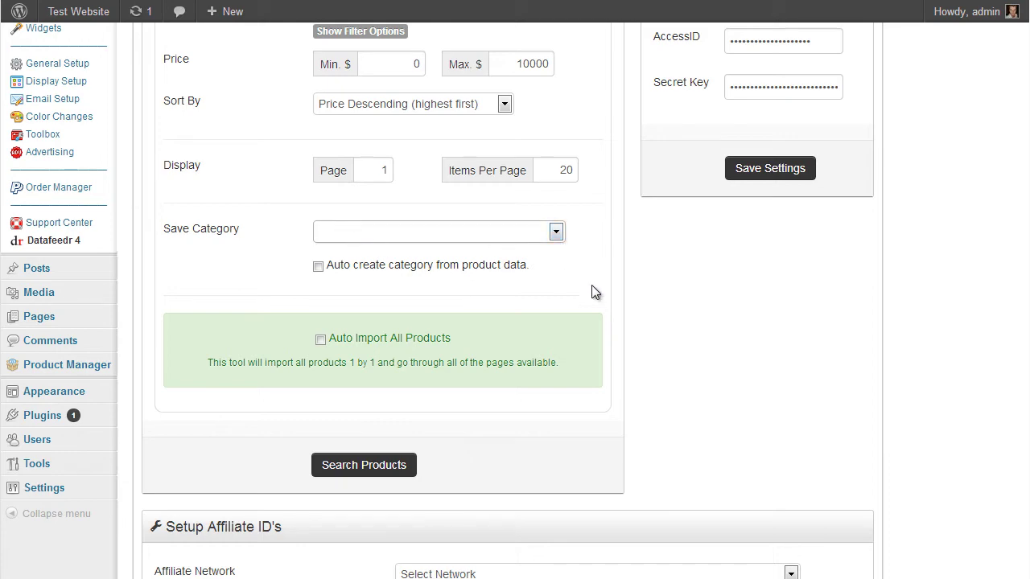
scroll(591, 285, "up", 2)
Step: Tick 'Auto create category from product data' for the handbag search
scroll(583, 291, "down", 1)
scroll(242, 378, "down", 1)
scroll(208, 326, "up", 2)
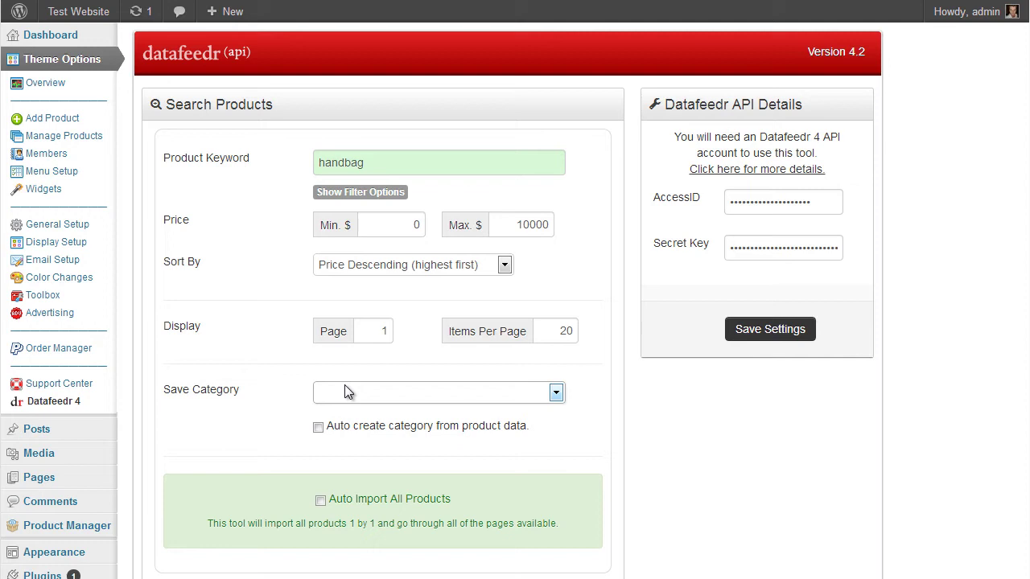
scroll(573, 396, "down", 1)
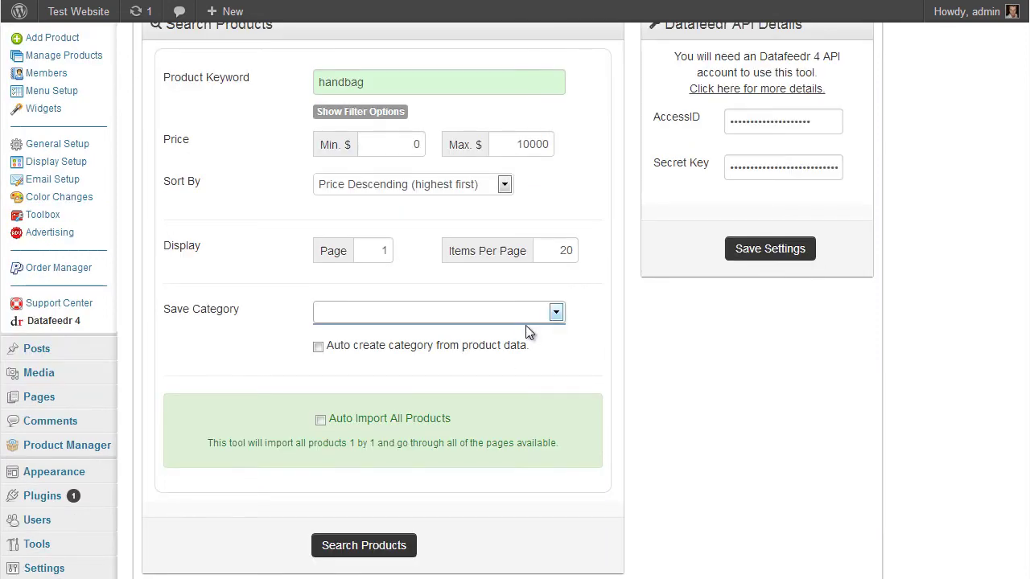
left_click(318, 347)
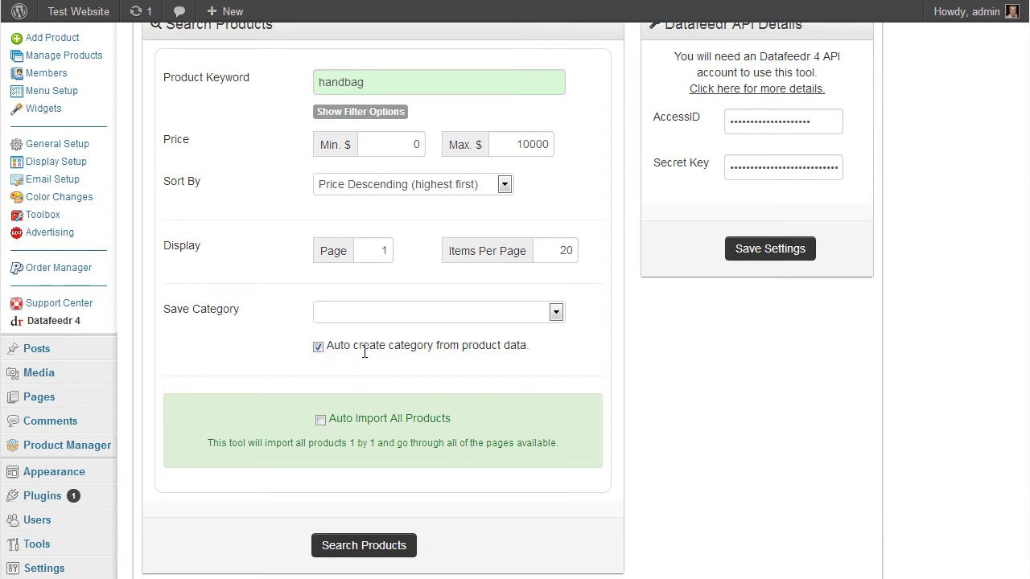
scroll(377, 340, "up", 1)
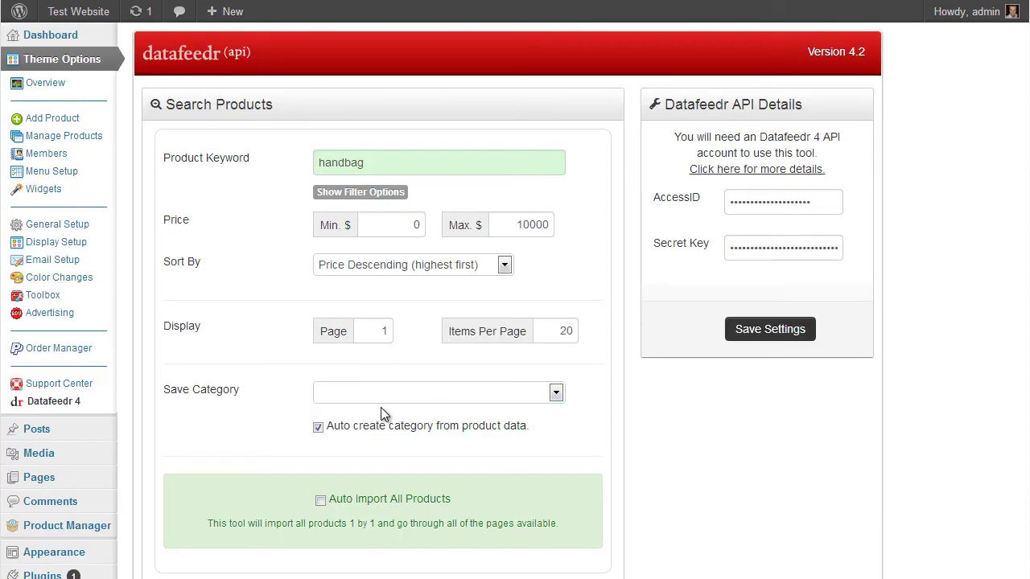
scroll(441, 387, "down", 2)
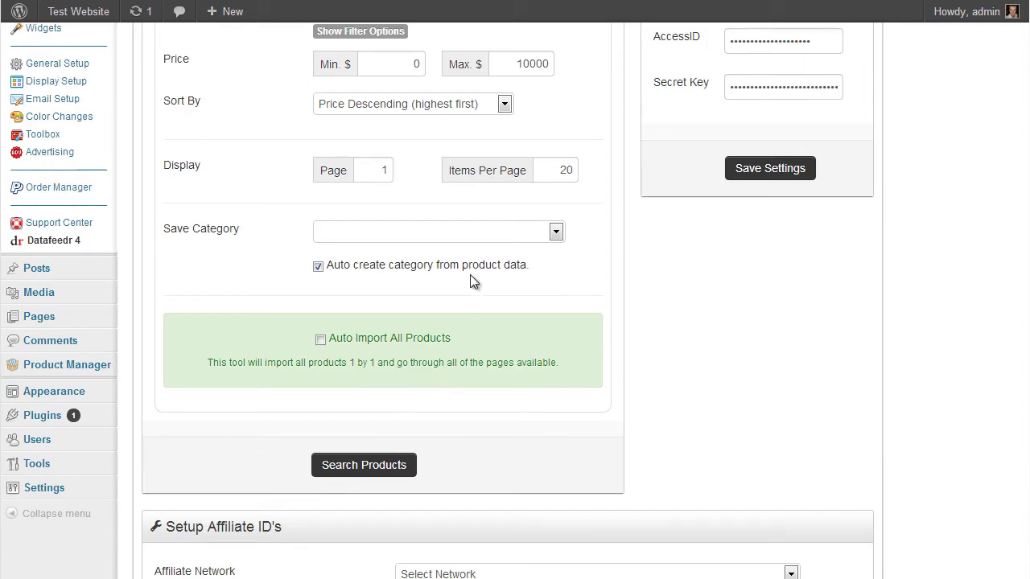
scroll(464, 279, "up", 1)
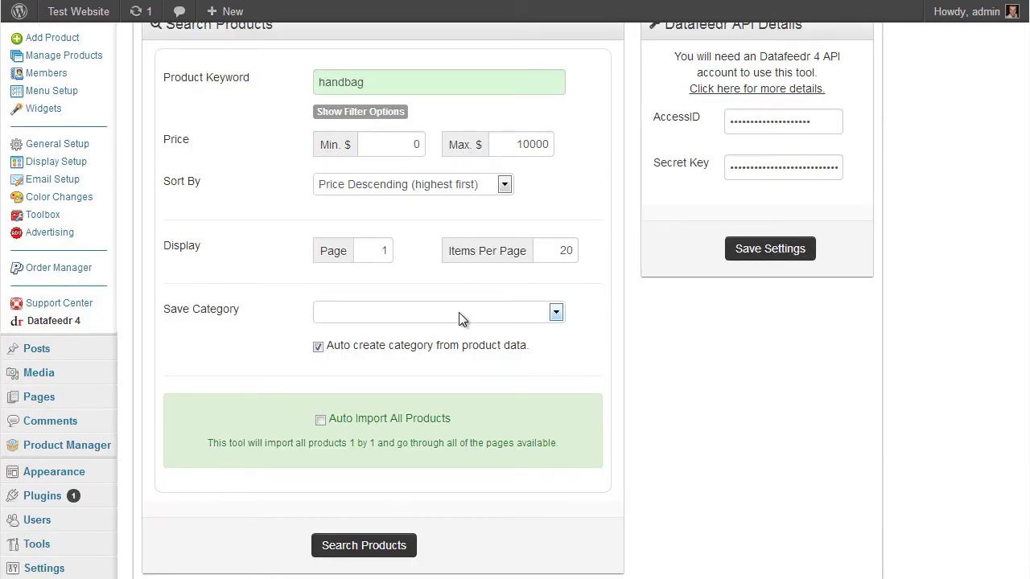
scroll(608, 358, "down", 1)
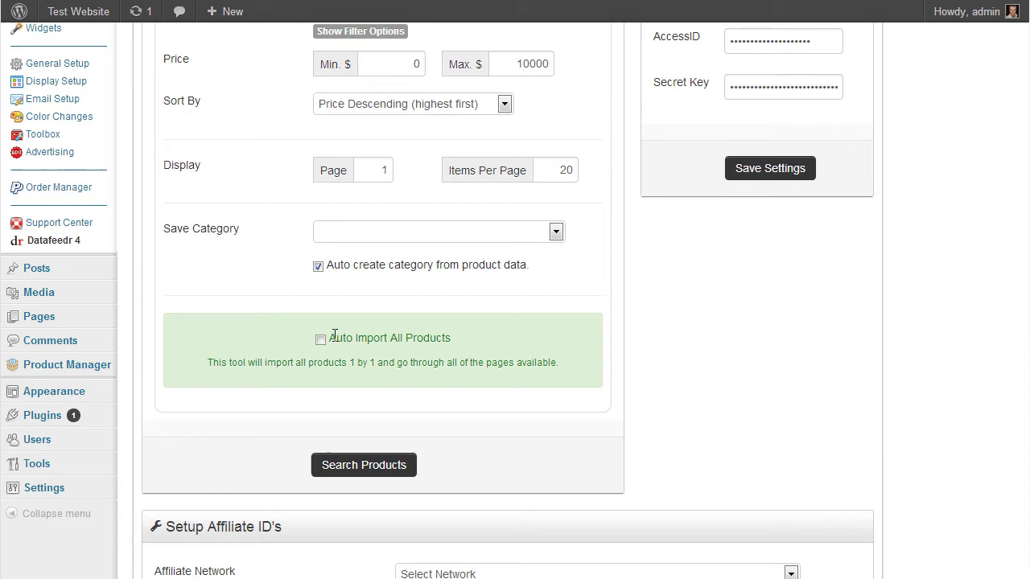
Step: Run a trial handbag search, browse the 643 results, then return to the search form
scroll(321, 347, "up", 2)
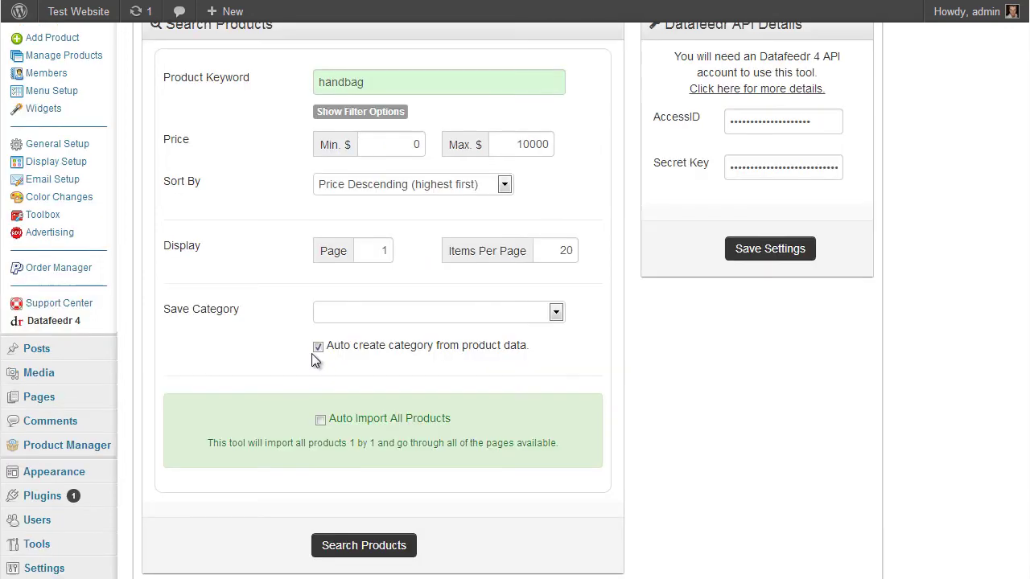
scroll(299, 249, "down", 2)
scroll(257, 314, "up", 2)
scroll(258, 318, "down", 2)
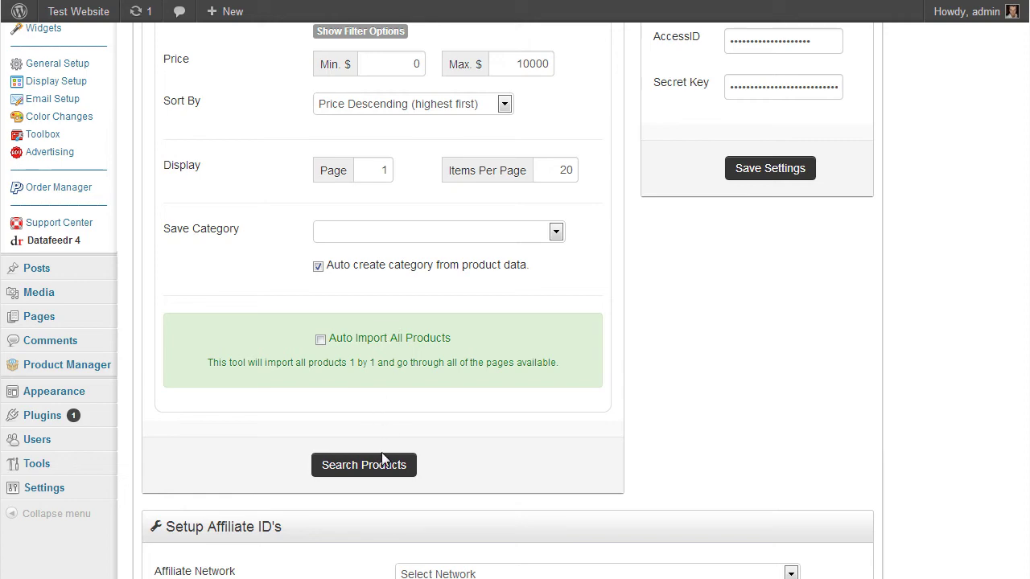
left_click(383, 459)
scroll(635, 385, "down", 1)
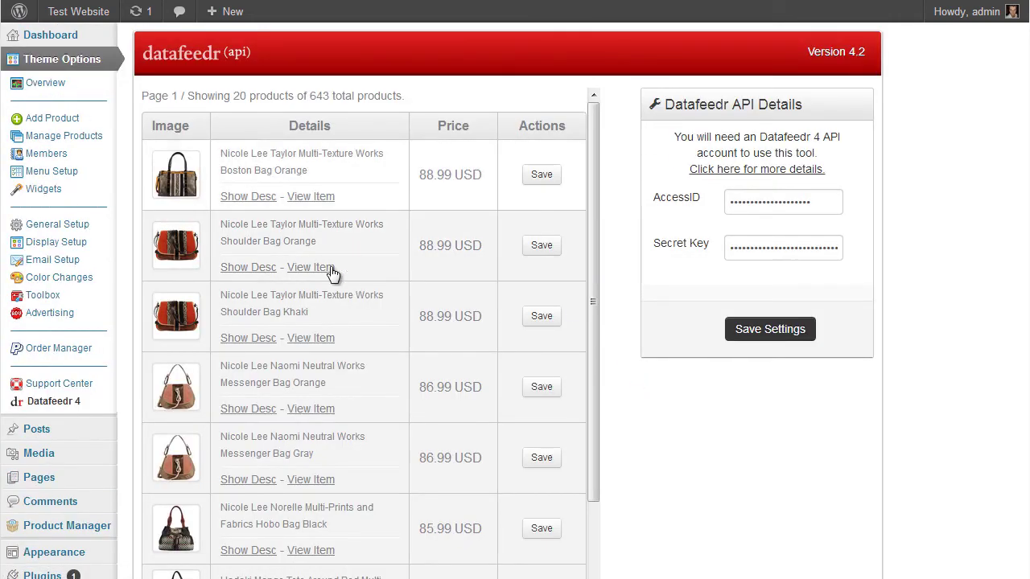
scroll(333, 273, "down", 15)
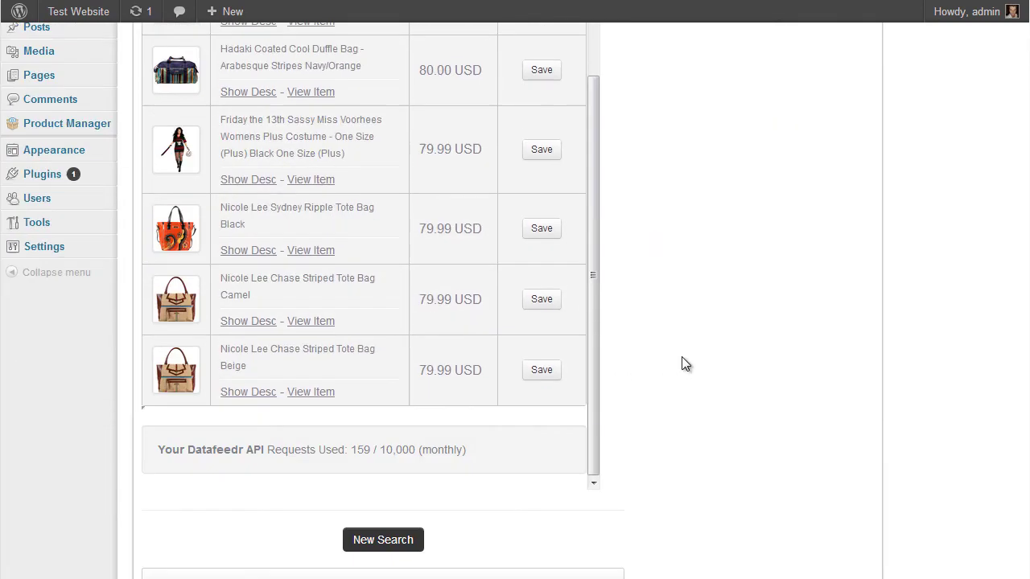
scroll(684, 363, "down", 1)
left_click(412, 466)
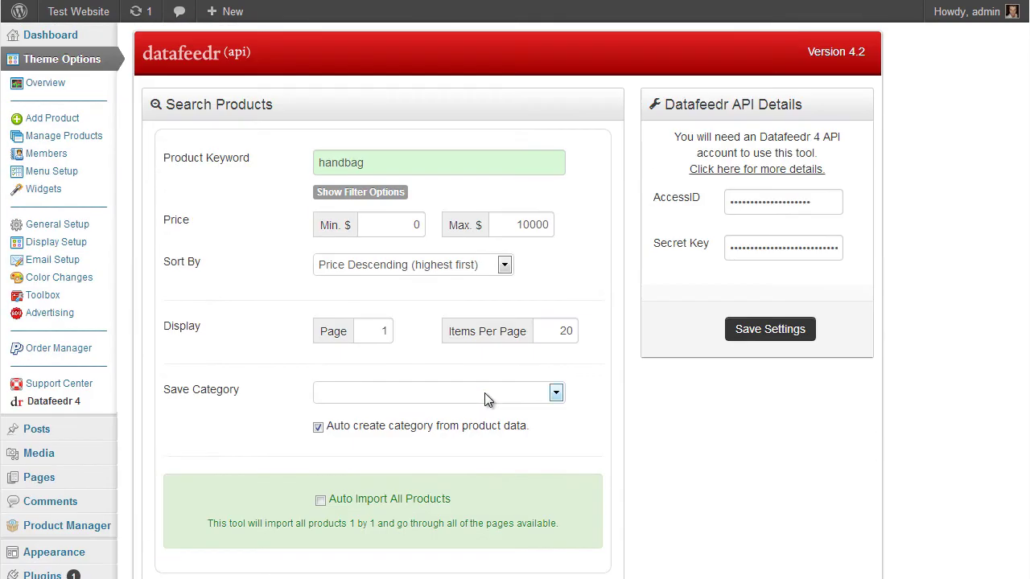
scroll(249, 315, "down", 1)
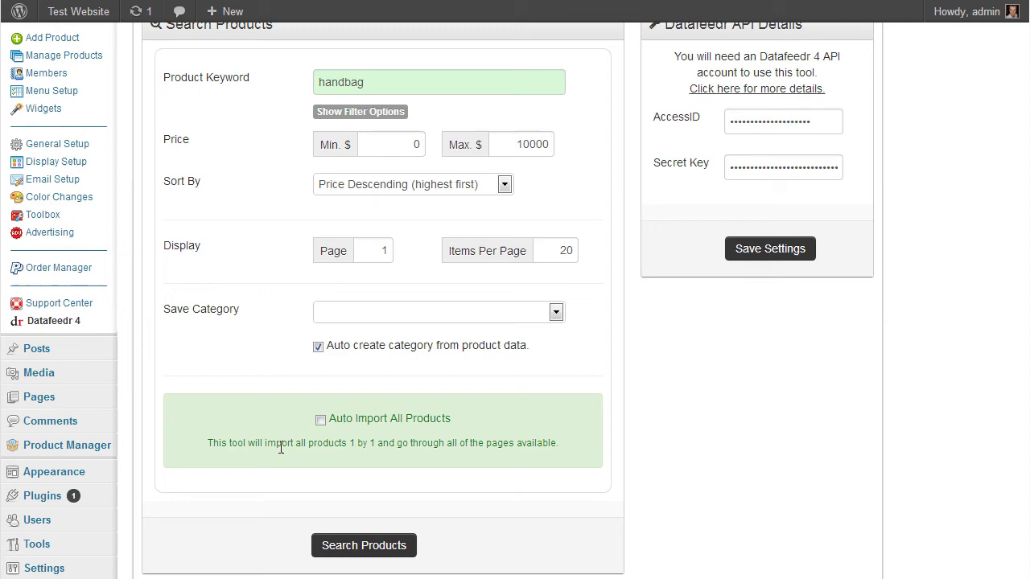
Step: Enable automatic import of all products and run the handbag search
left_click(320, 421)
scroll(644, 418, "down", 1)
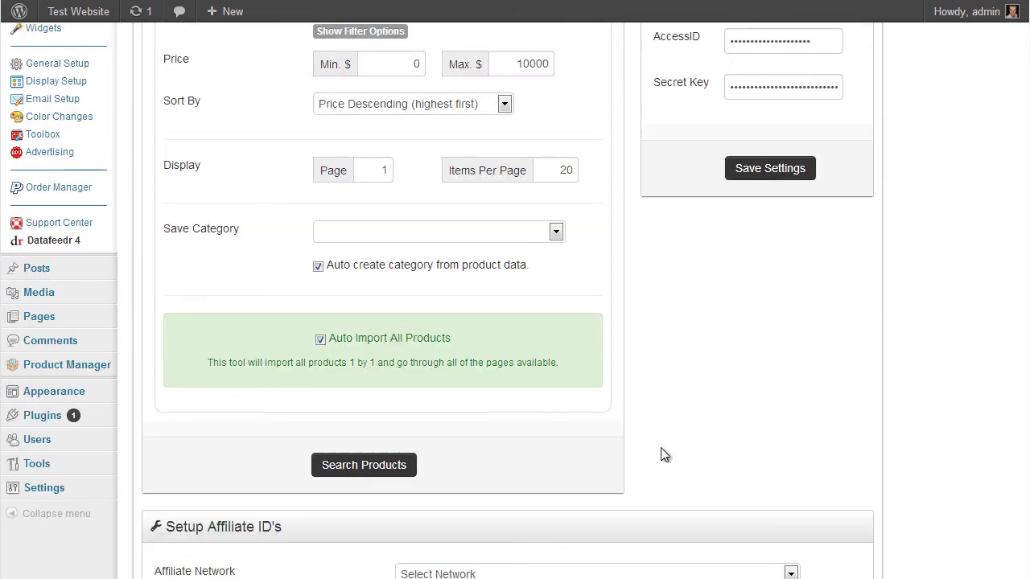
left_click(403, 474)
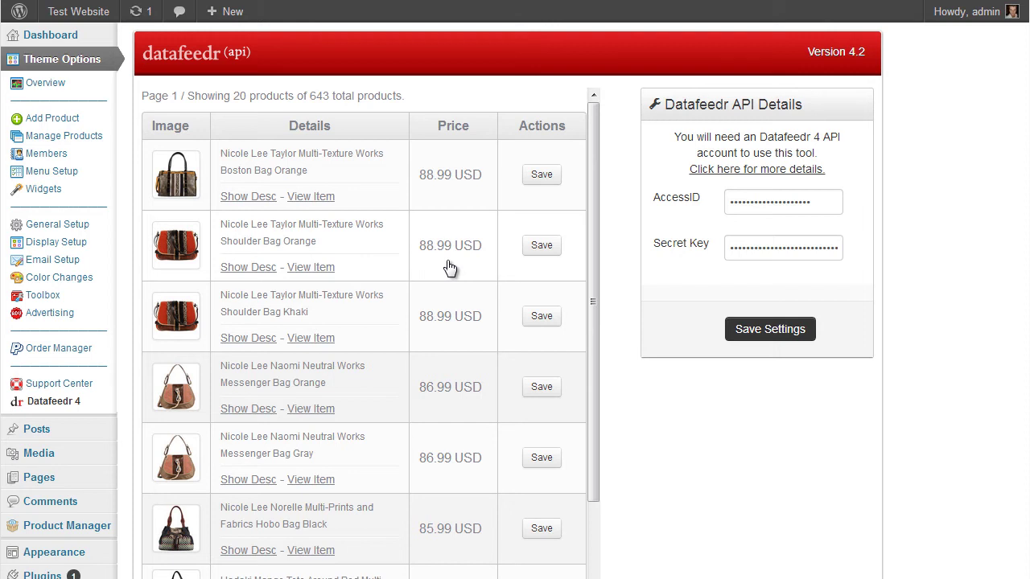
scroll(450, 268, "down", 1)
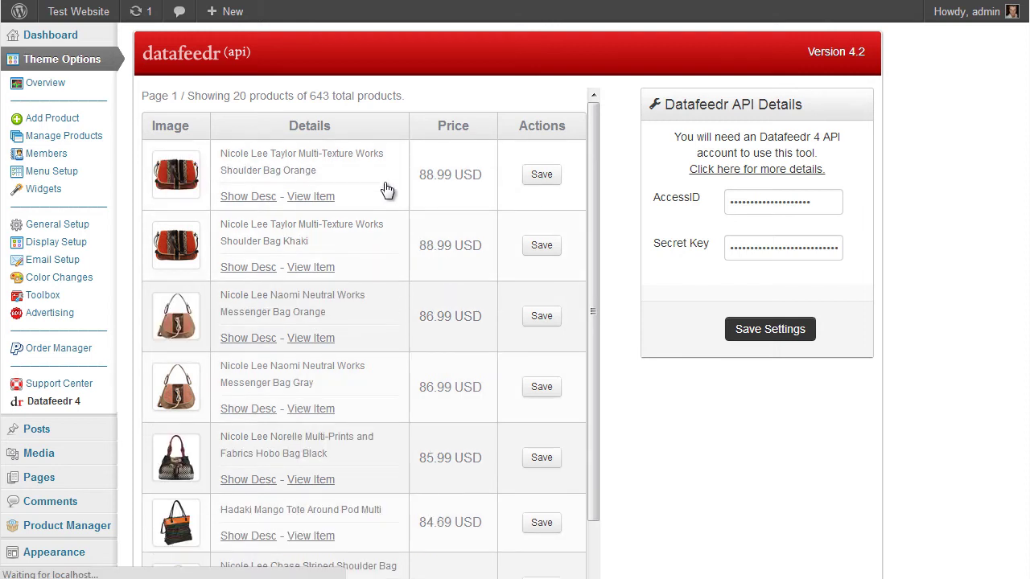
scroll(385, 186, "down", 1)
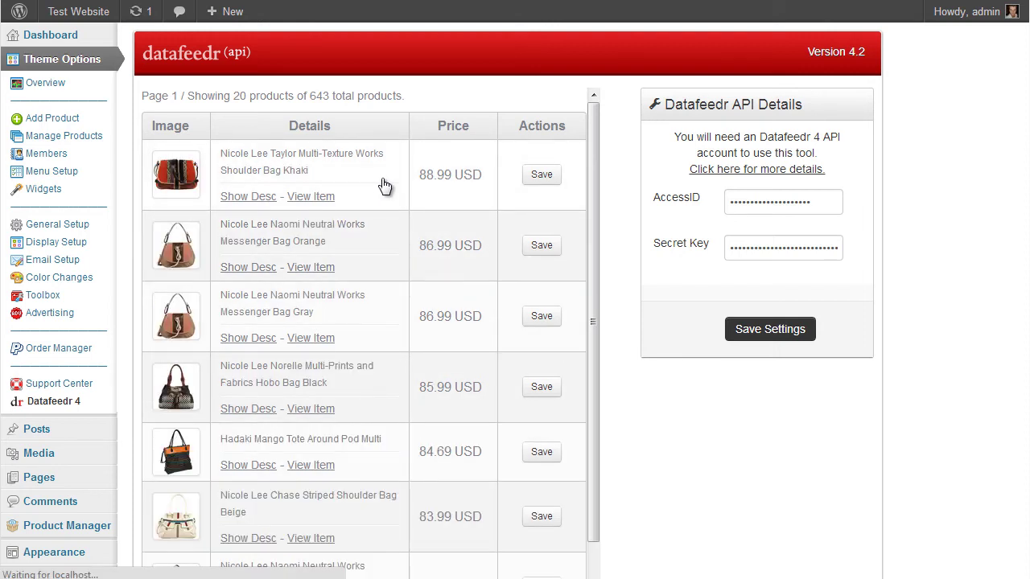
scroll(385, 186, "down", 1)
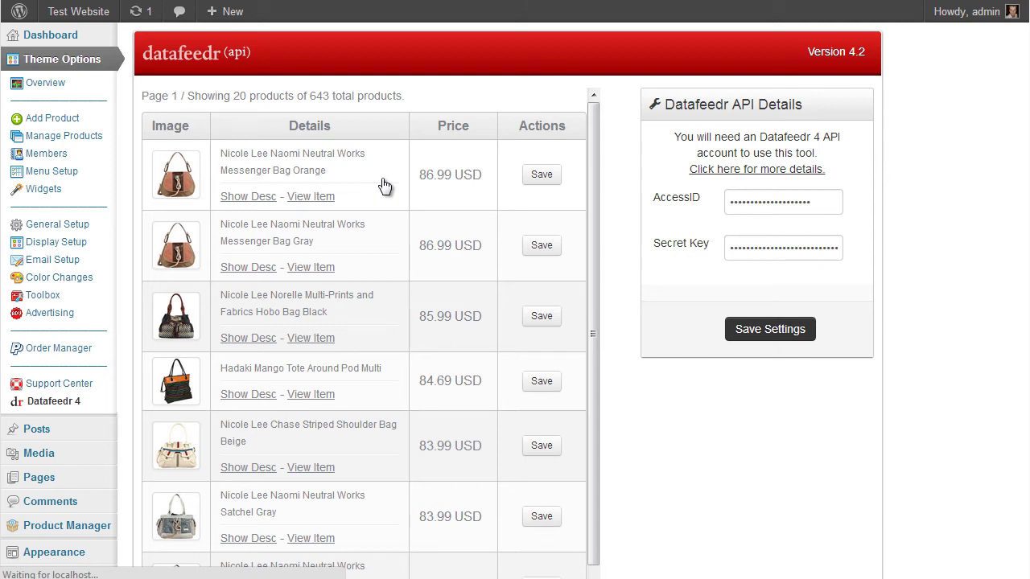
Step: Scroll through the 643 handbag results and their prices
scroll(384, 186, "down", 1)
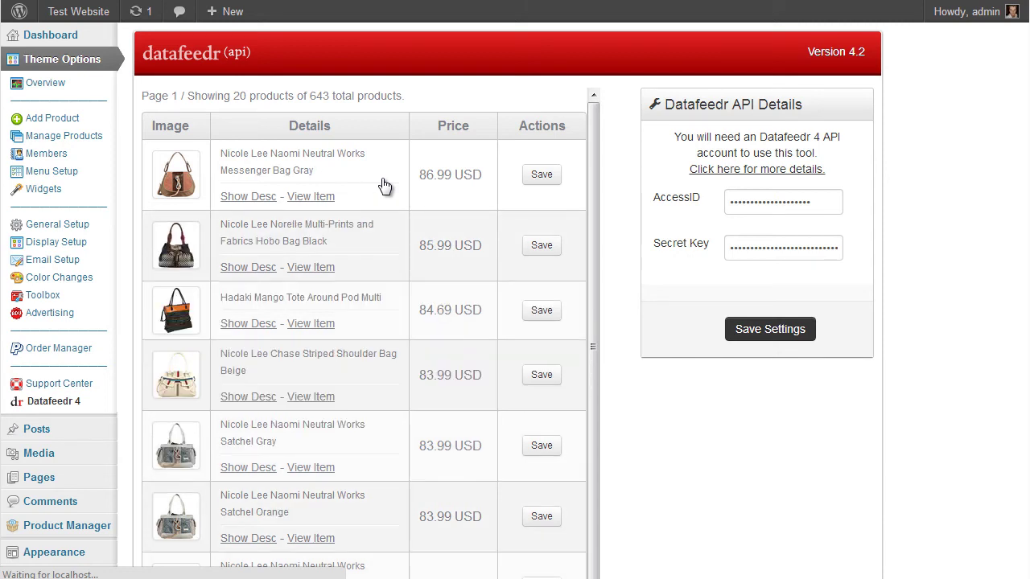
scroll(385, 186, "down", 1)
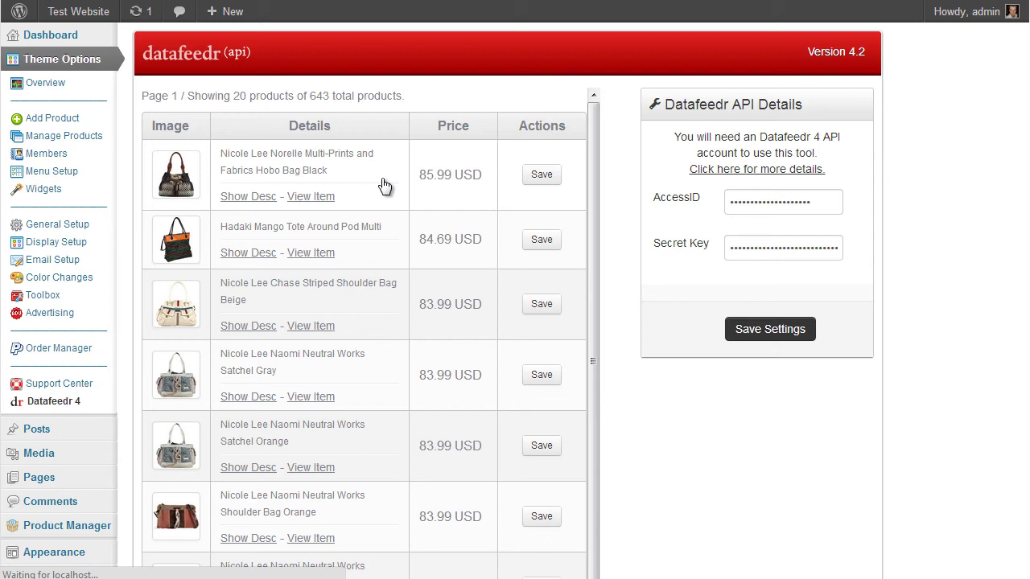
scroll(384, 185, "down", 1)
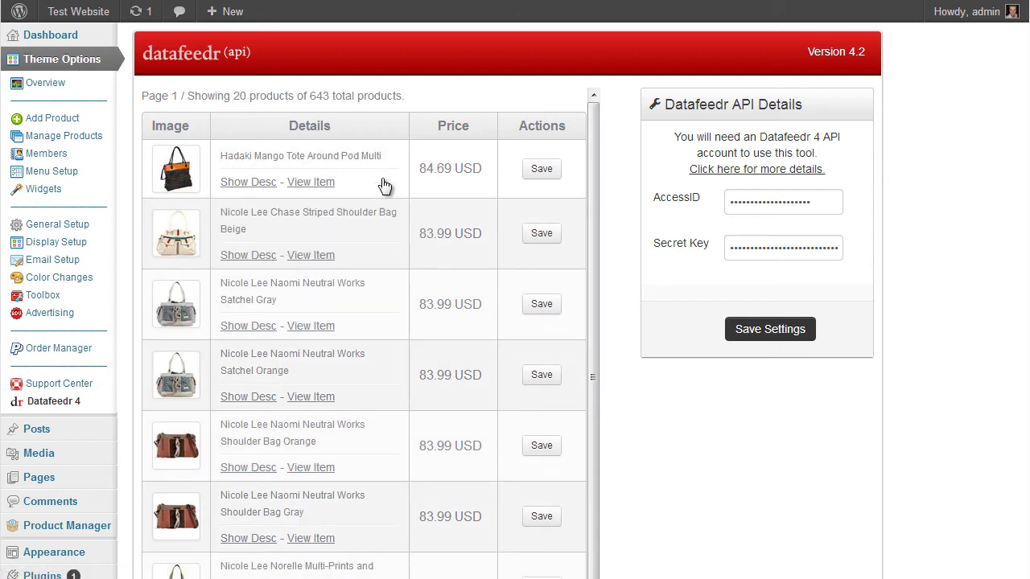
scroll(384, 186, "down", 1)
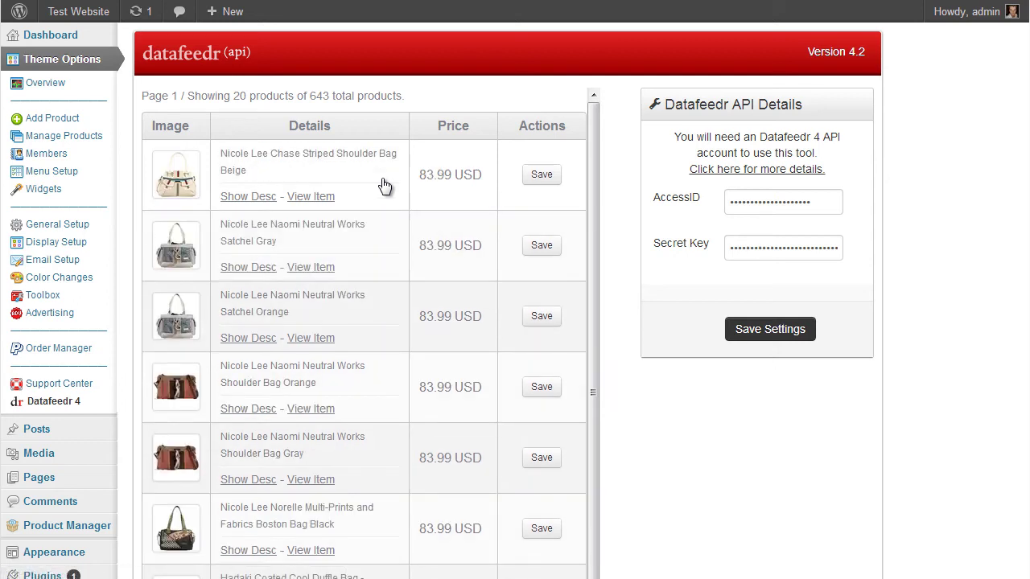
scroll(363, 186, "down", 1)
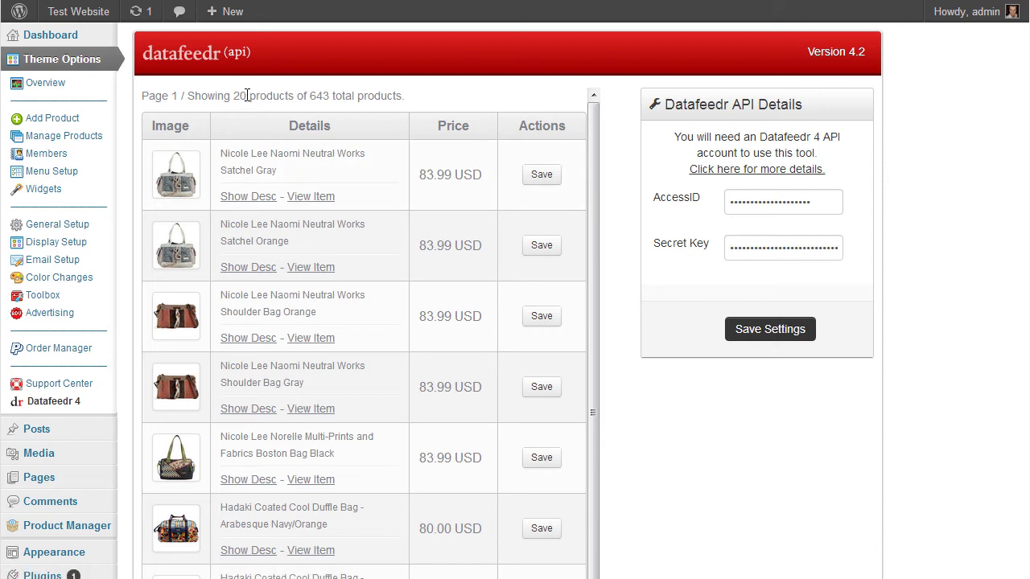
scroll(246, 97, "down", 1)
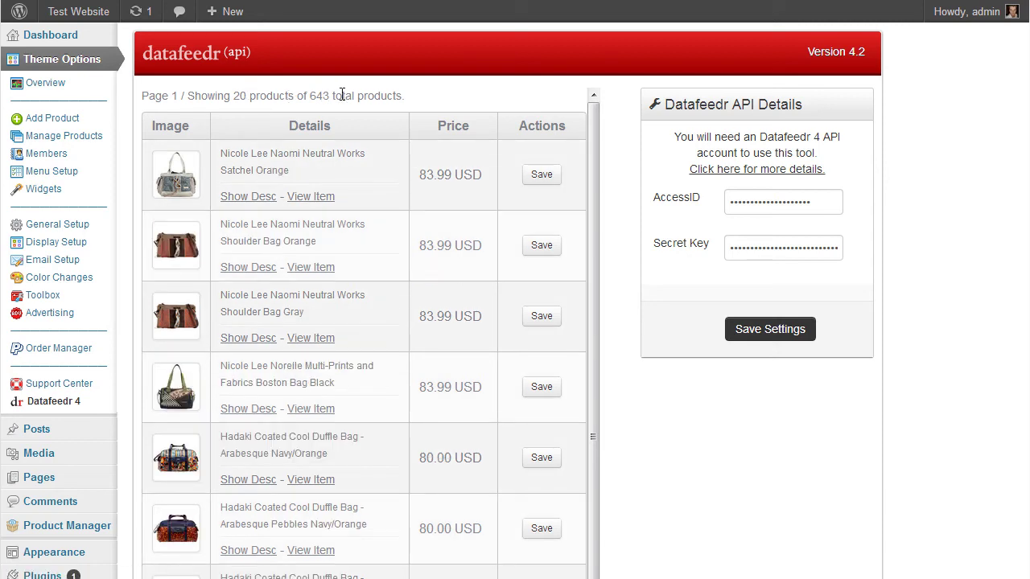
scroll(368, 165, "down", 1)
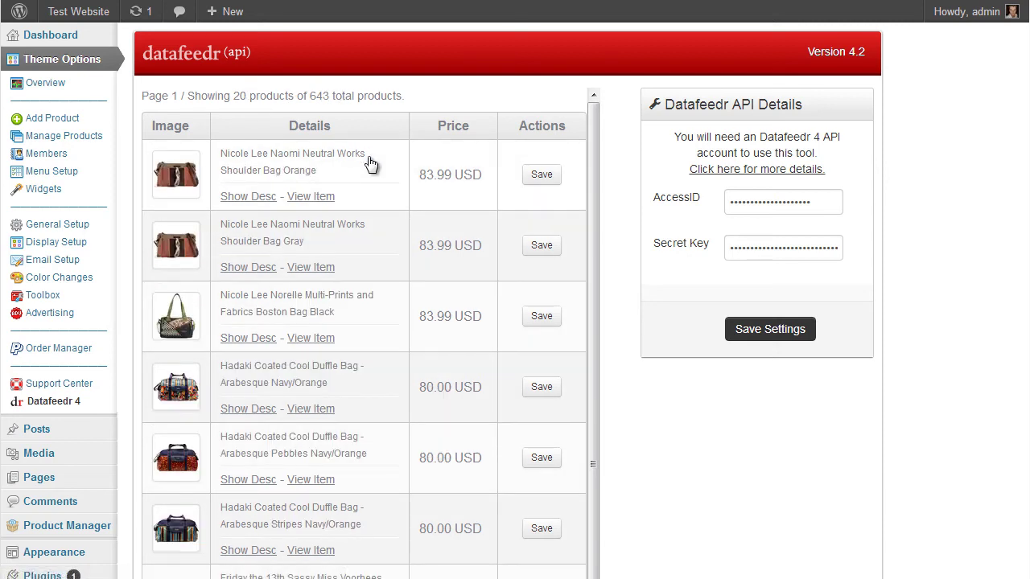
scroll(370, 164, "down", 1)
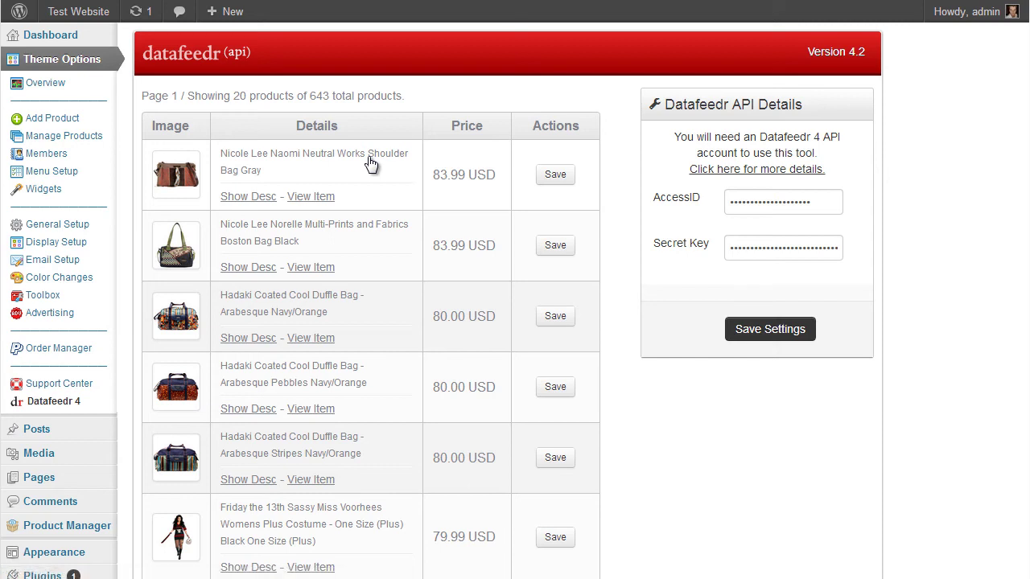
scroll(370, 163, "down", 1)
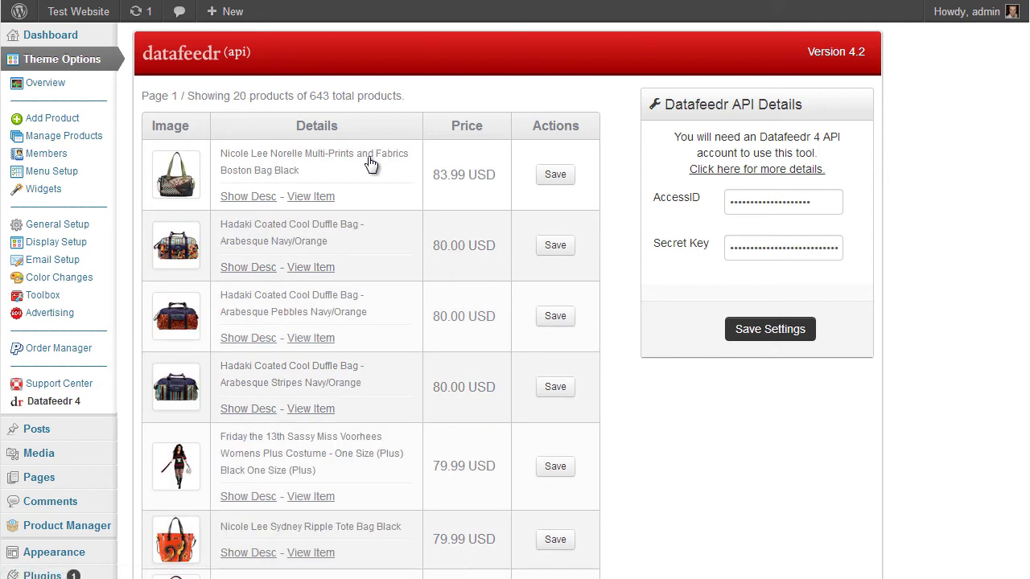
scroll(371, 164, "down", 1)
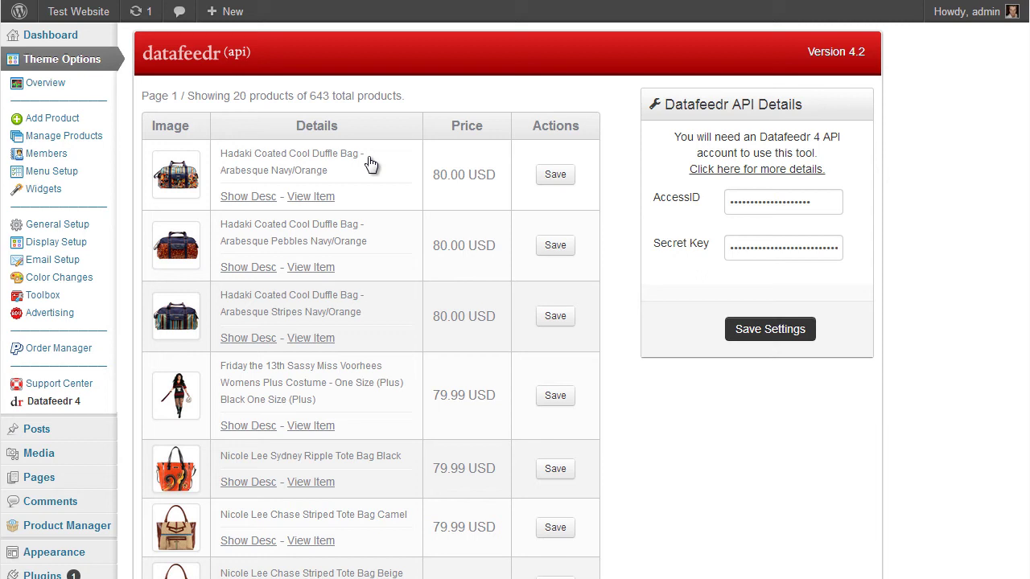
scroll(370, 164, "down", 1)
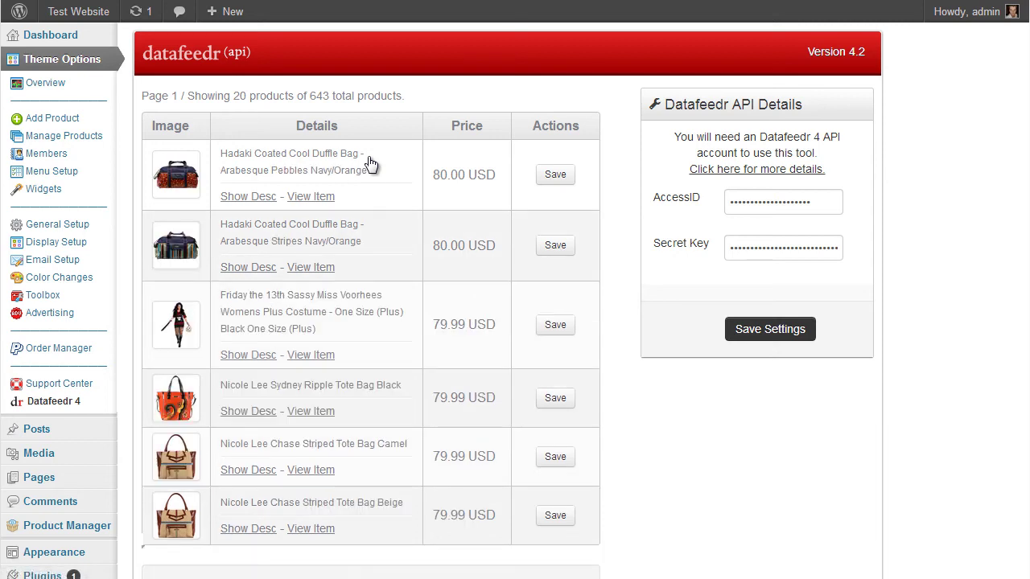
scroll(370, 164, "down", 1)
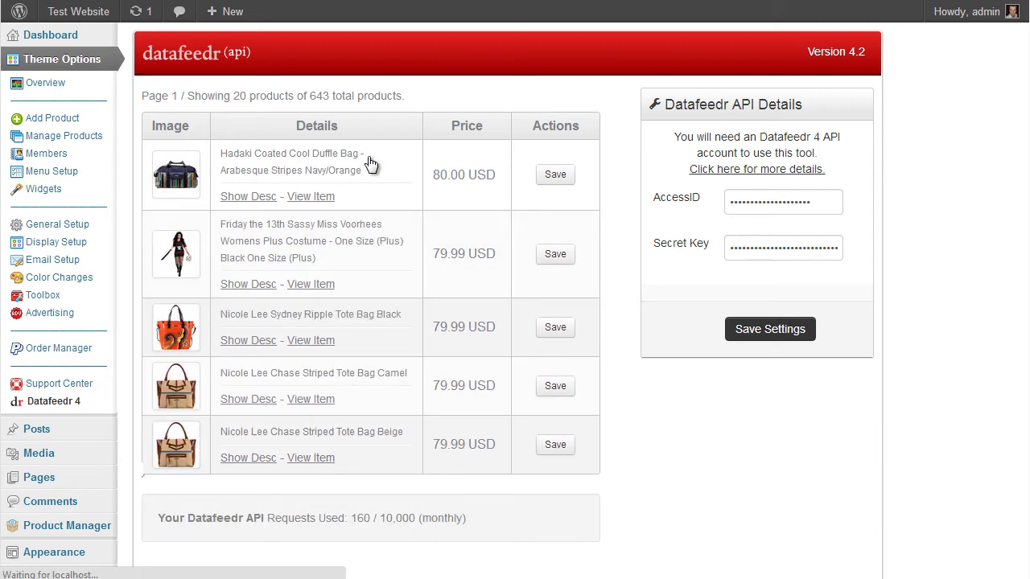
scroll(371, 164, "down", 1)
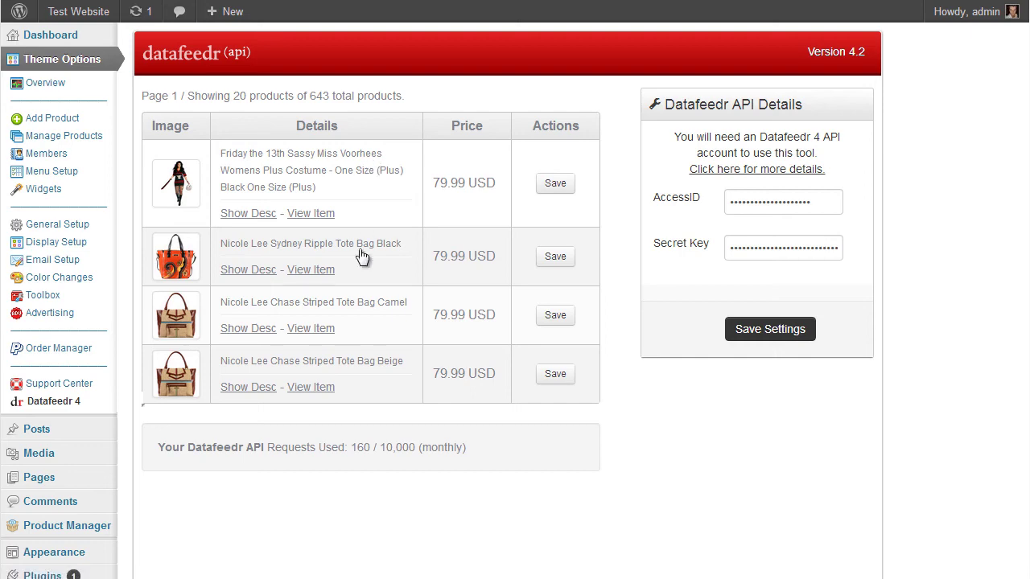
scroll(357, 330, "down", 2)
scroll(354, 288, "up", 2)
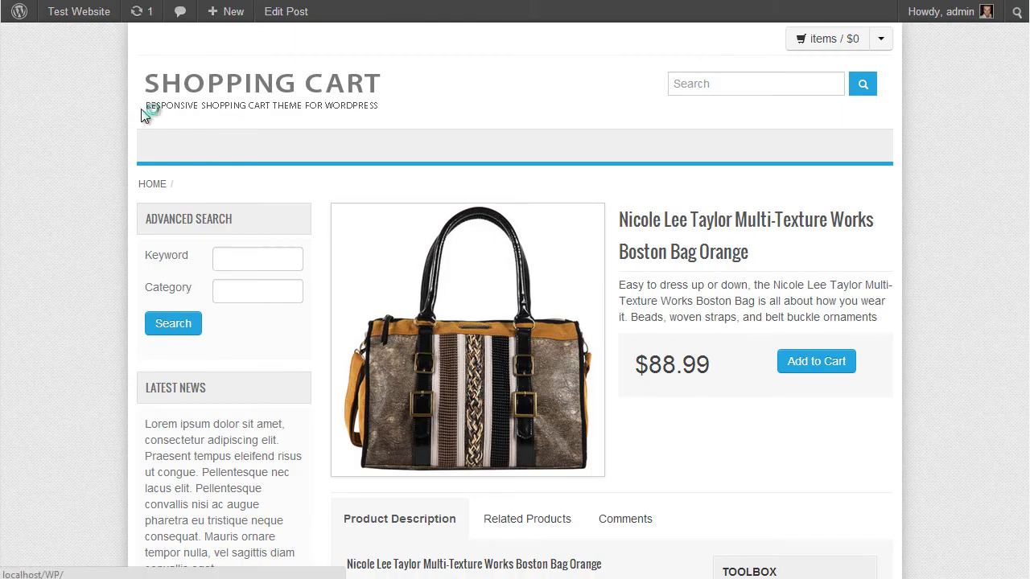
Step: View the store's front page showing the imported handbags
left_click(149, 108)
scroll(80, 153, "down", 4)
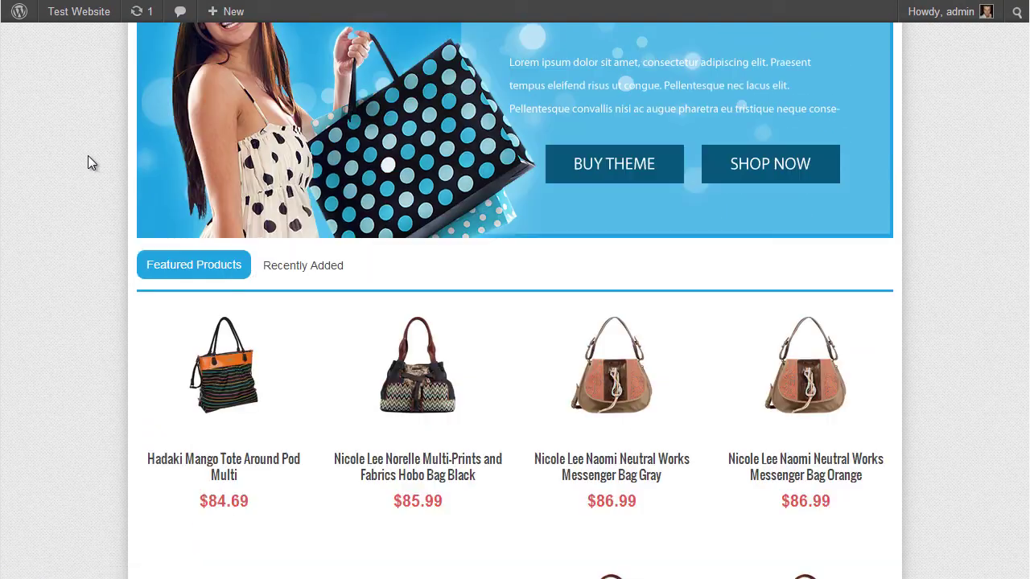
scroll(965, 295, "down", 3)
scroll(973, 314, "down", 1)
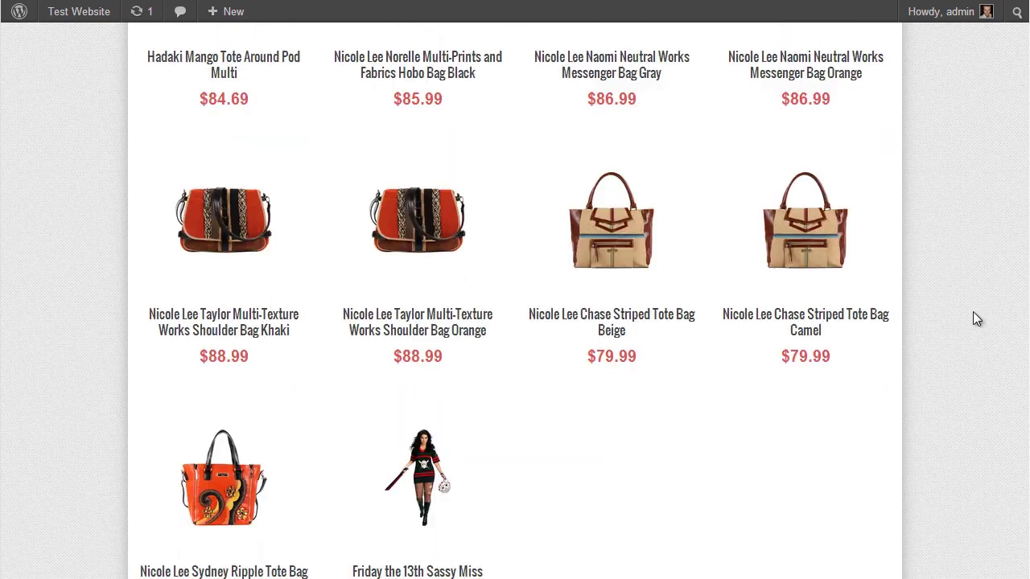
scroll(926, 298, "up", 4)
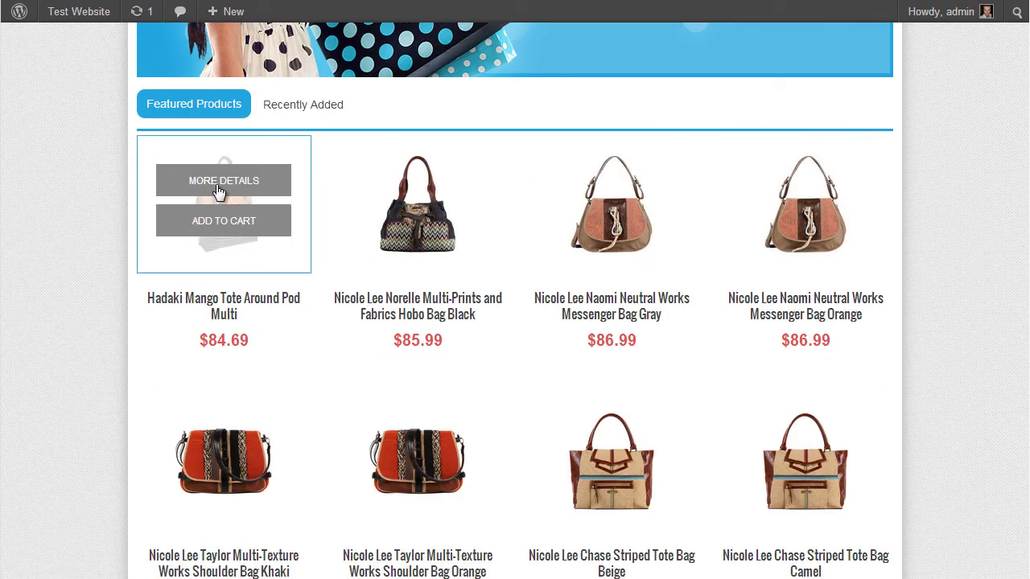
scroll(69, 156, "up", 3)
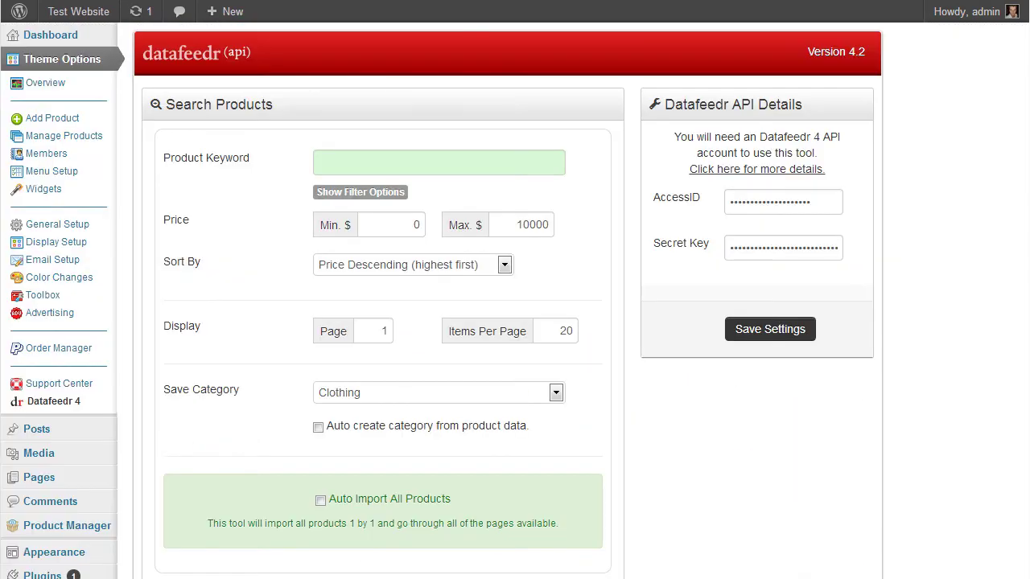
scroll(123, 271, "down", 2)
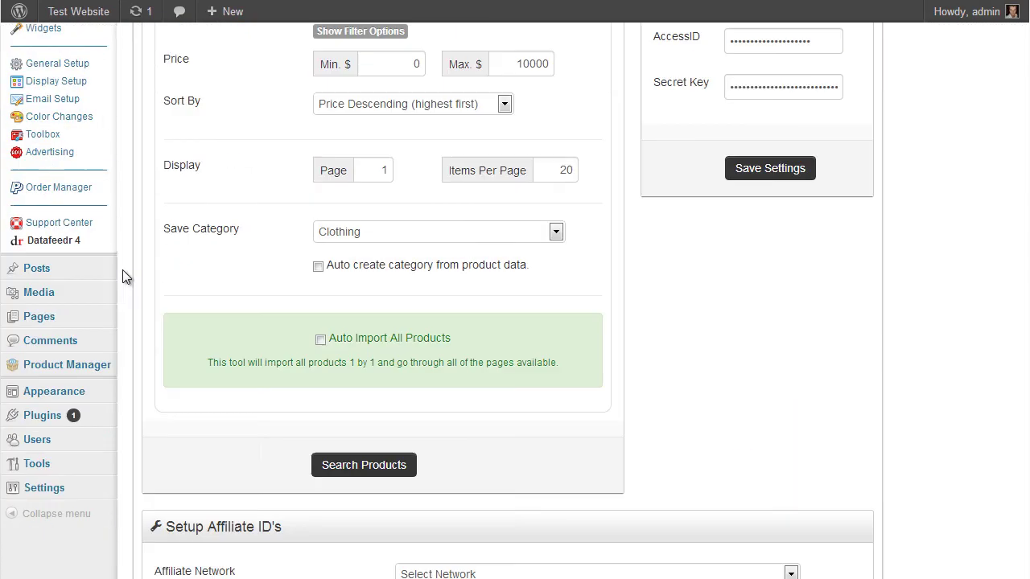
Step: Review the 27 published products with prices and images in Product Manager
left_click(113, 368)
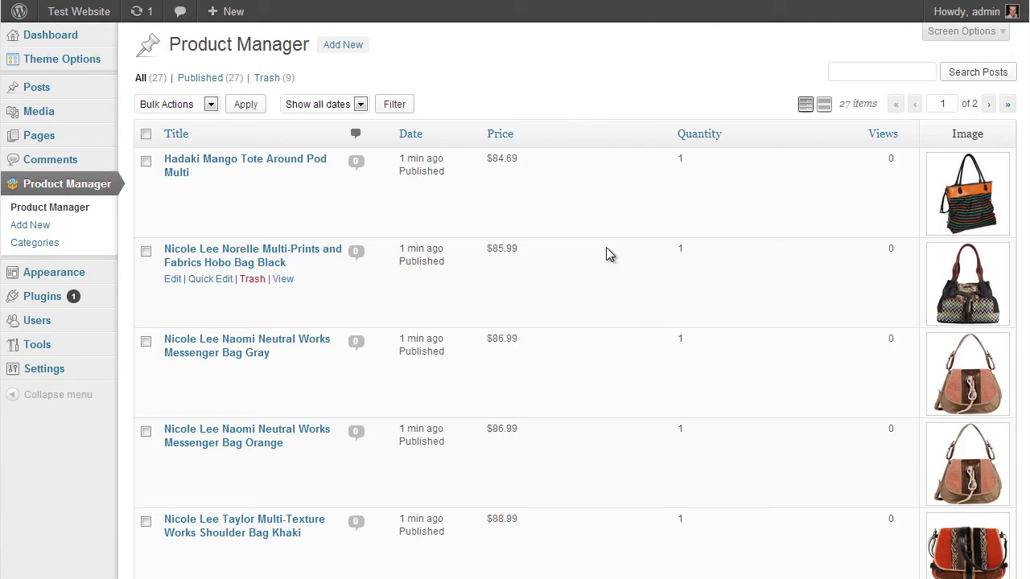
scroll(564, 322, "down", 20)
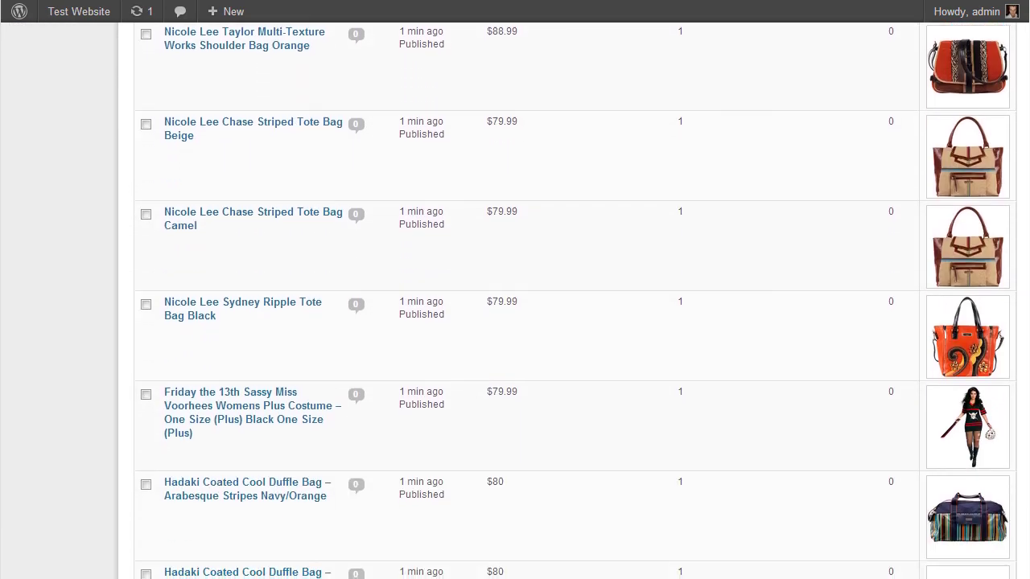
scroll(609, 156, "up", 20)
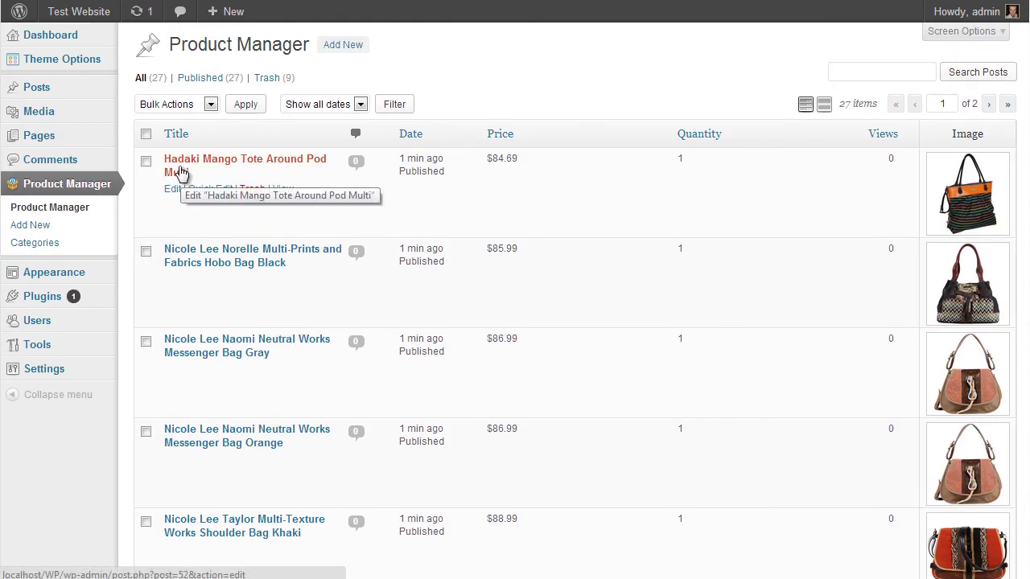
Step: Edit the Clothing product category and update it
left_click(32, 243)
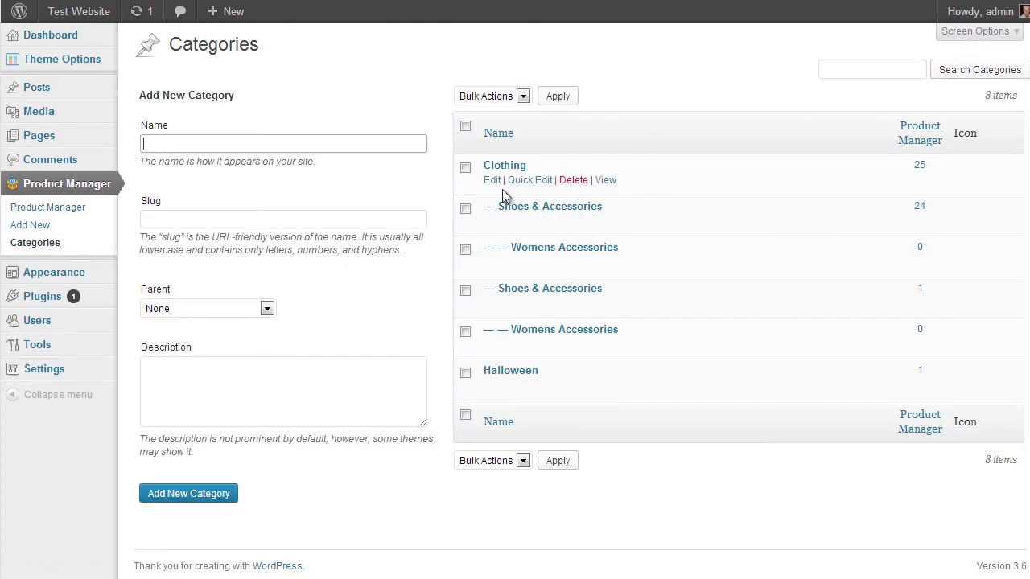
left_click(493, 182)
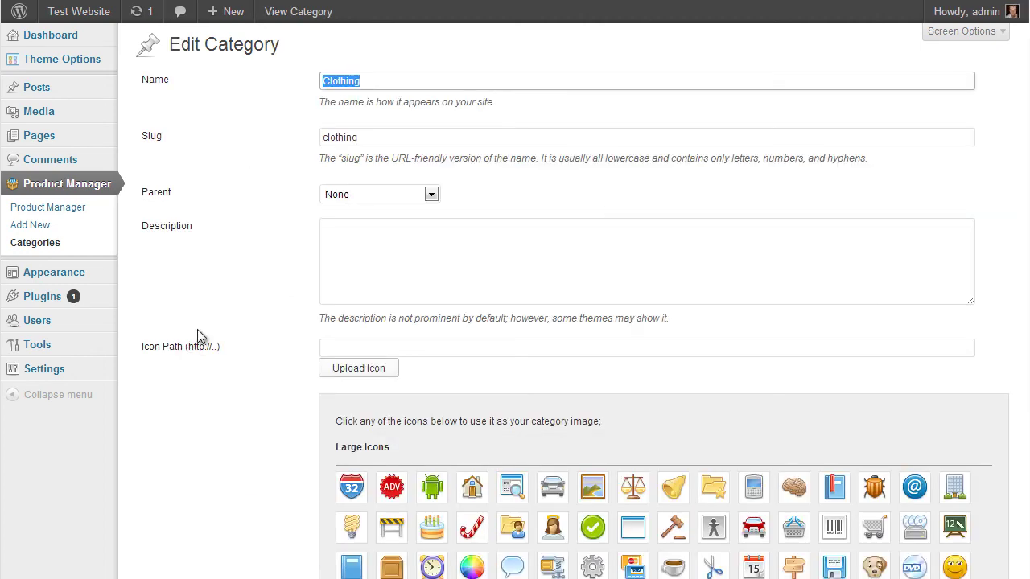
scroll(201, 354, "down", 10)
left_click(159, 500)
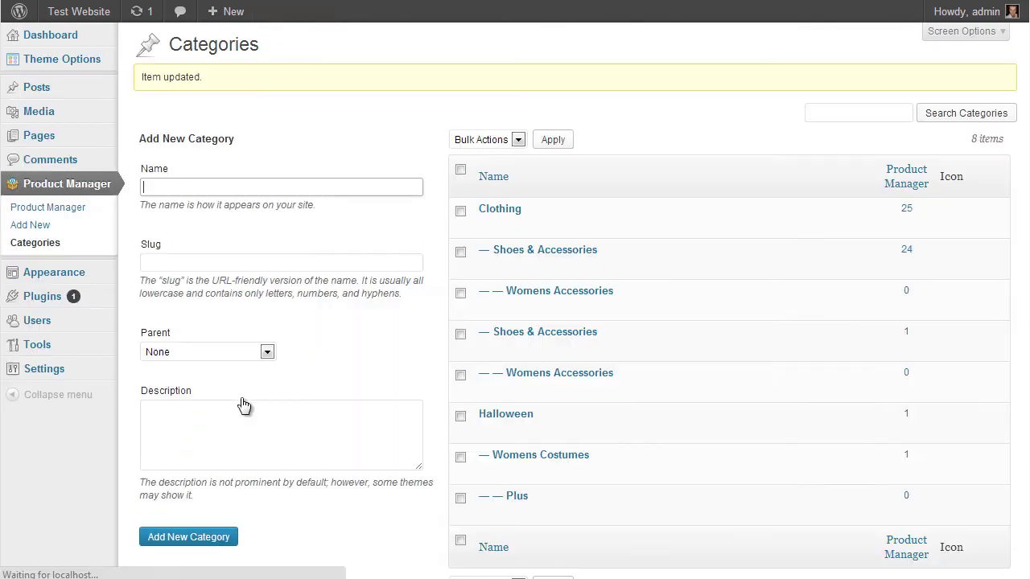
scroll(411, 212, "down", 2)
scroll(355, 232, "up", 2)
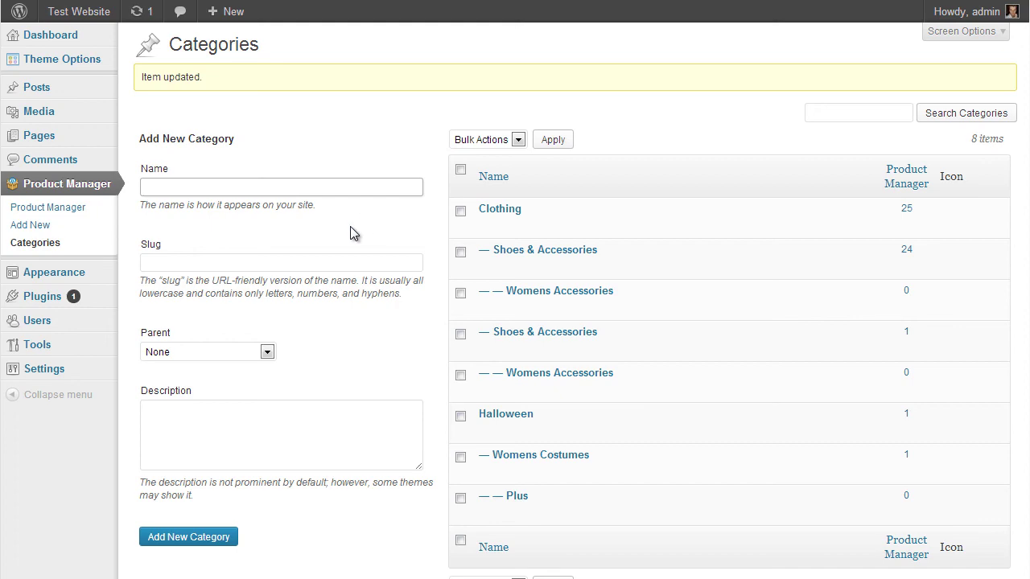
scroll(429, 451, "down", 2)
scroll(429, 452, "up", 2)
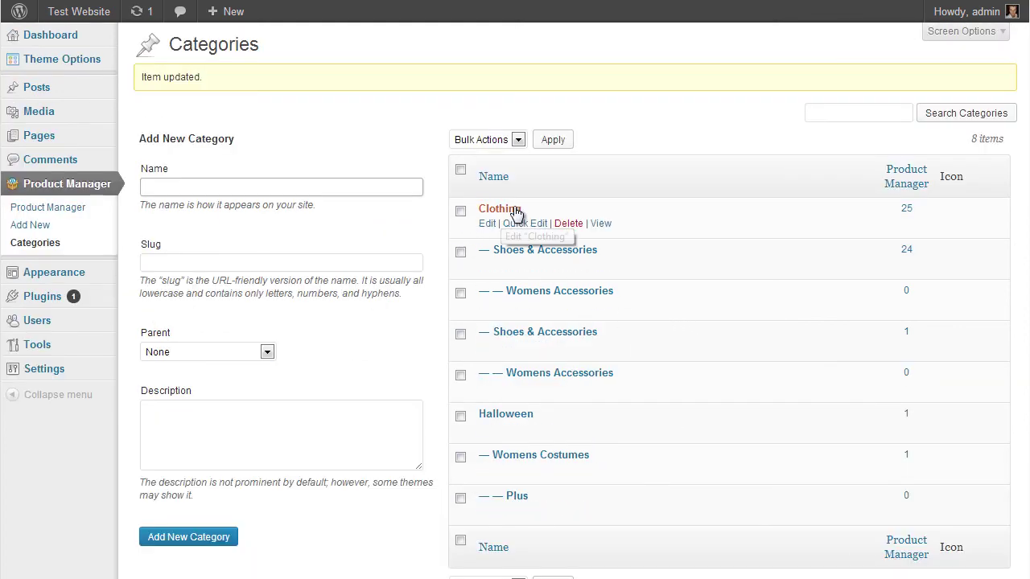
mouse_move(514, 264)
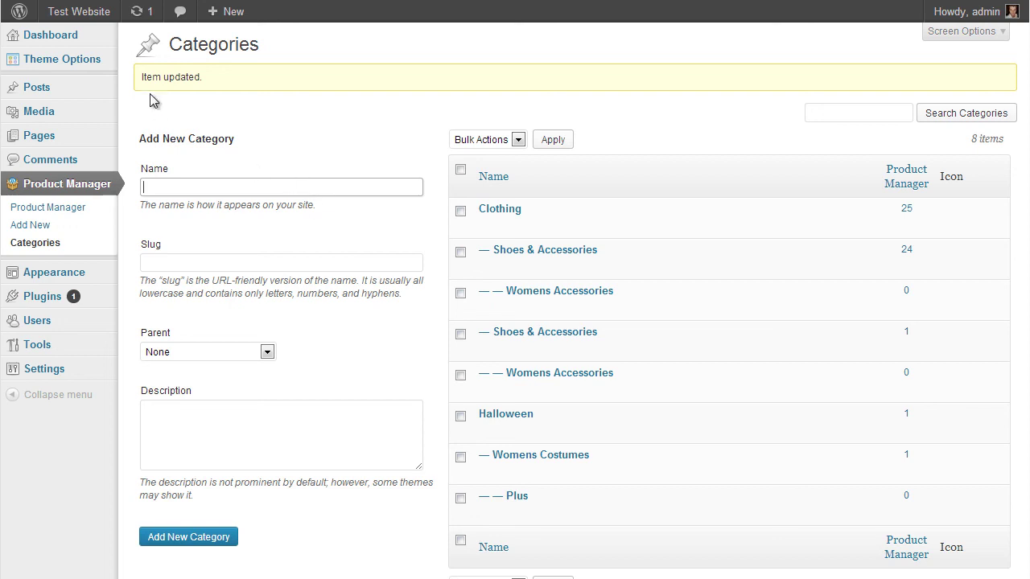
Step: Return to the product list, then open the Datafeedr 4 product import page
left_click(52, 207)
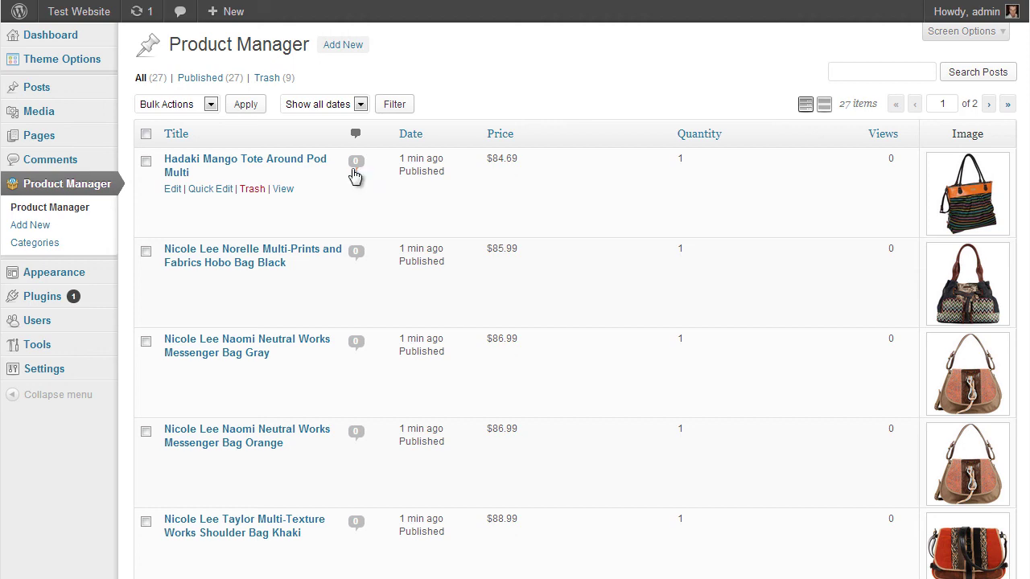
mouse_move(92, 66)
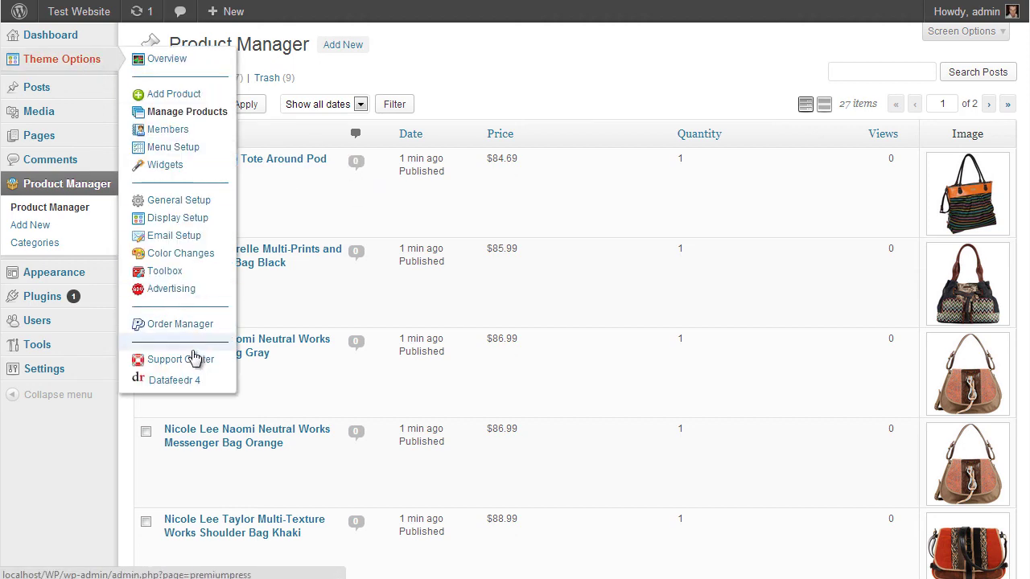
left_click(192, 381)
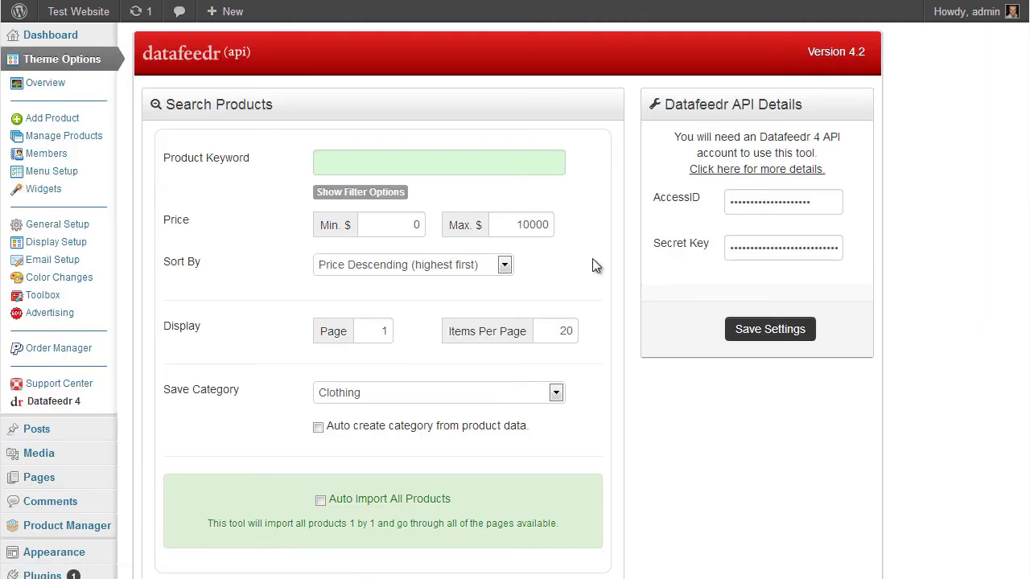
scroll(604, 270, "down", 2)
scroll(617, 281, "up", 2)
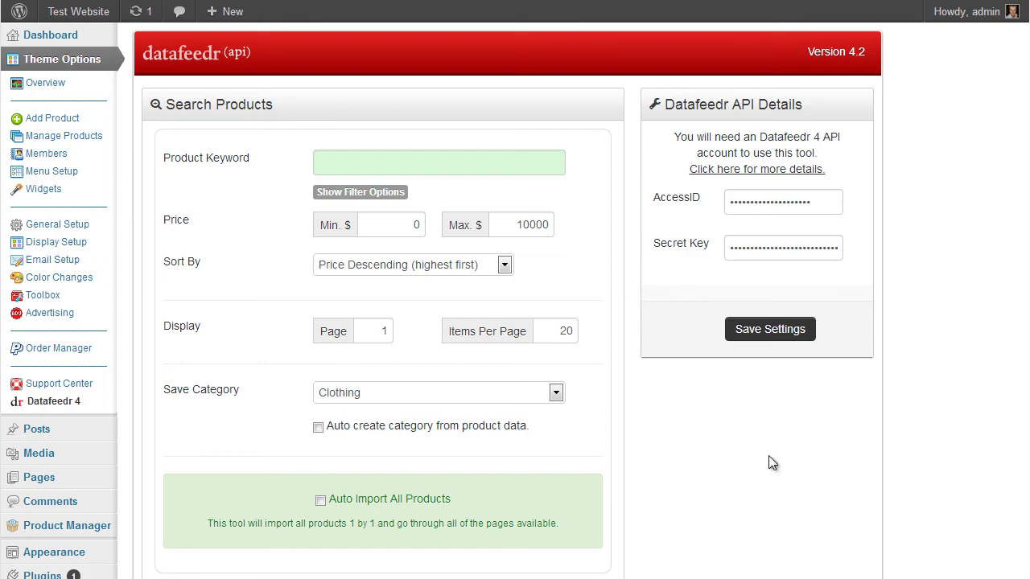